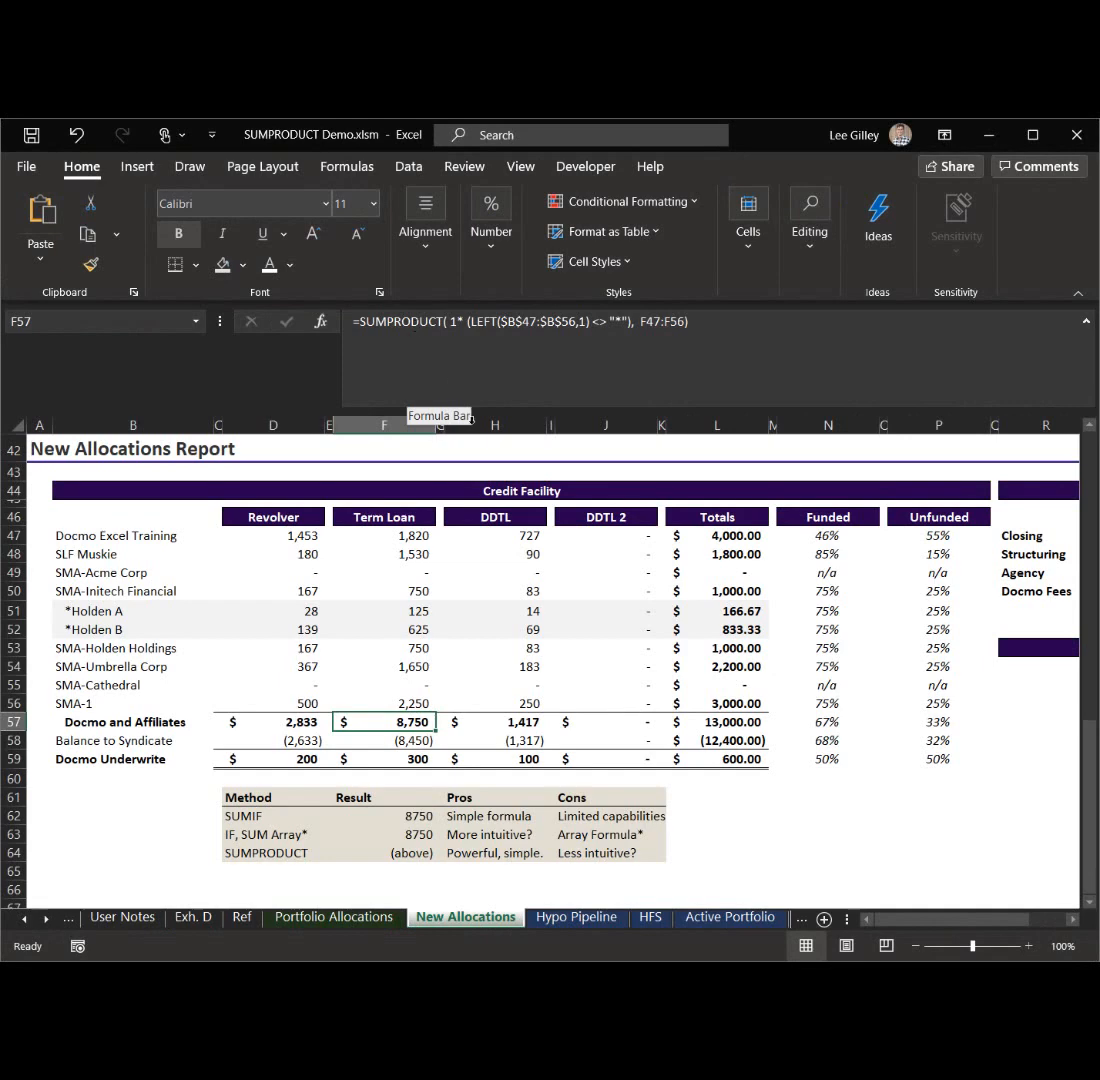
- Examine the Credit Facility table, covering its loan columns from Revolver to DDTL 2 and its investor rows
drag(471, 491, 432, 862)
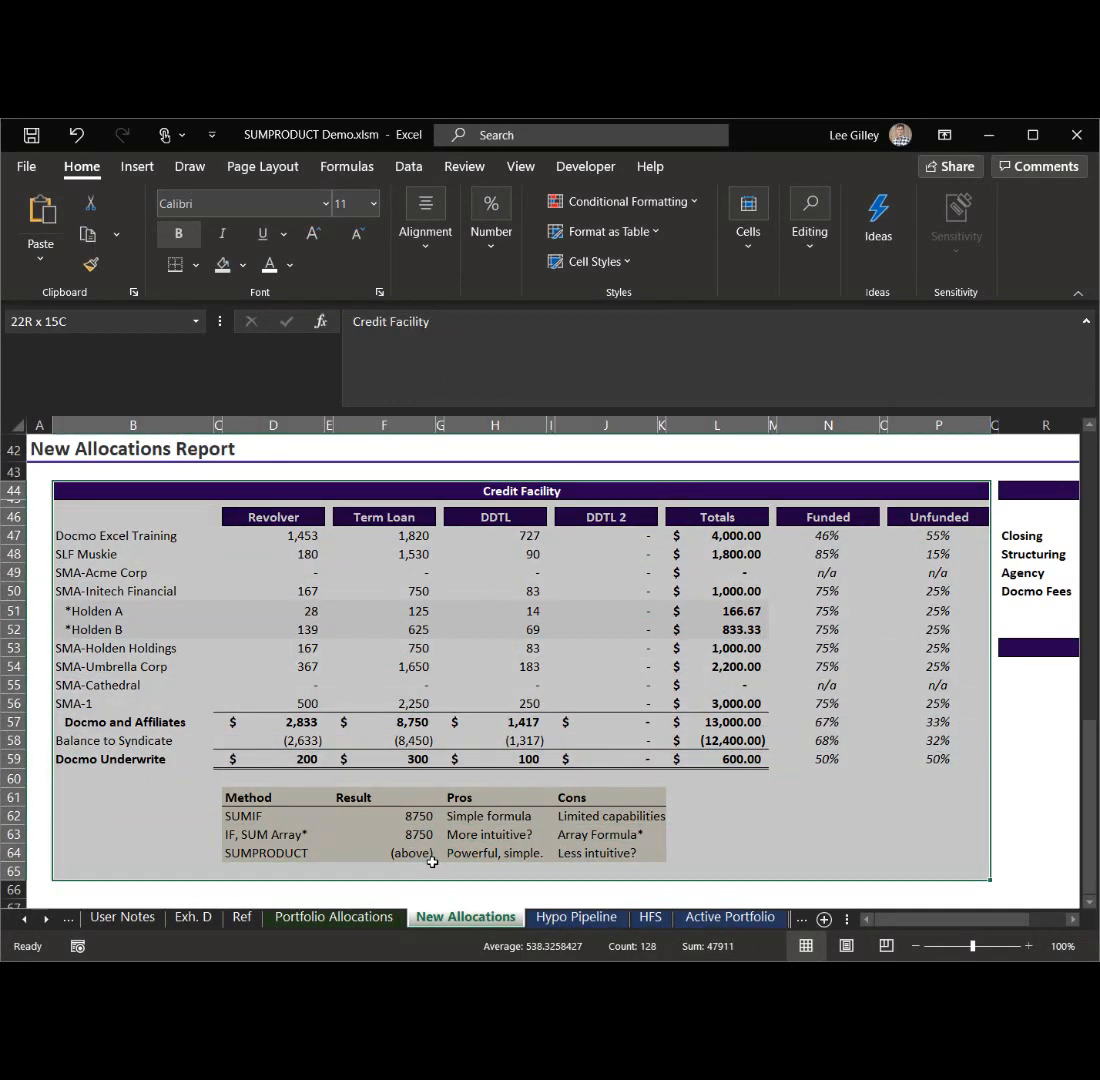
drag(287, 518, 570, 762)
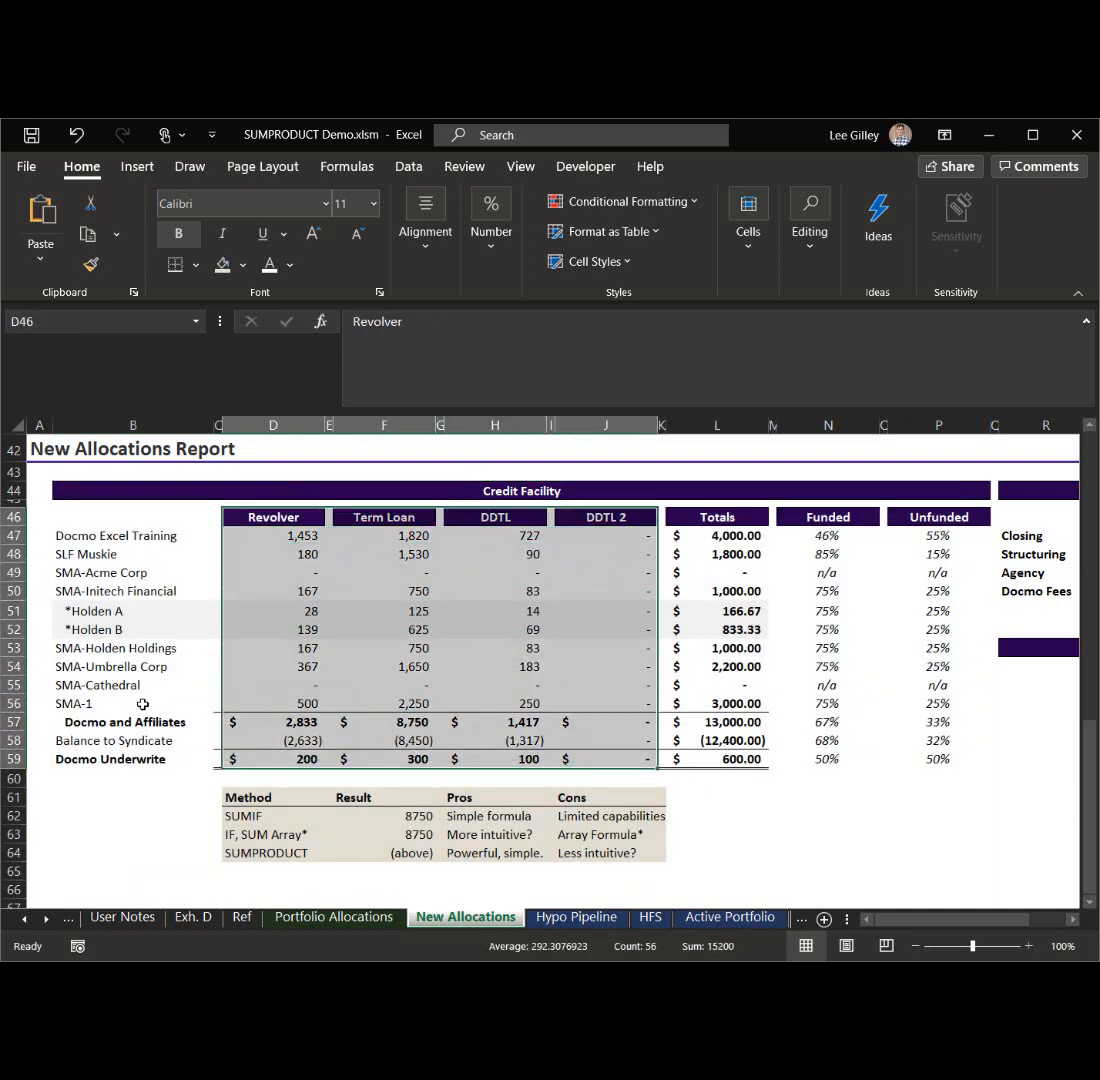
drag(142, 704, 852, 527)
click(160, 647)
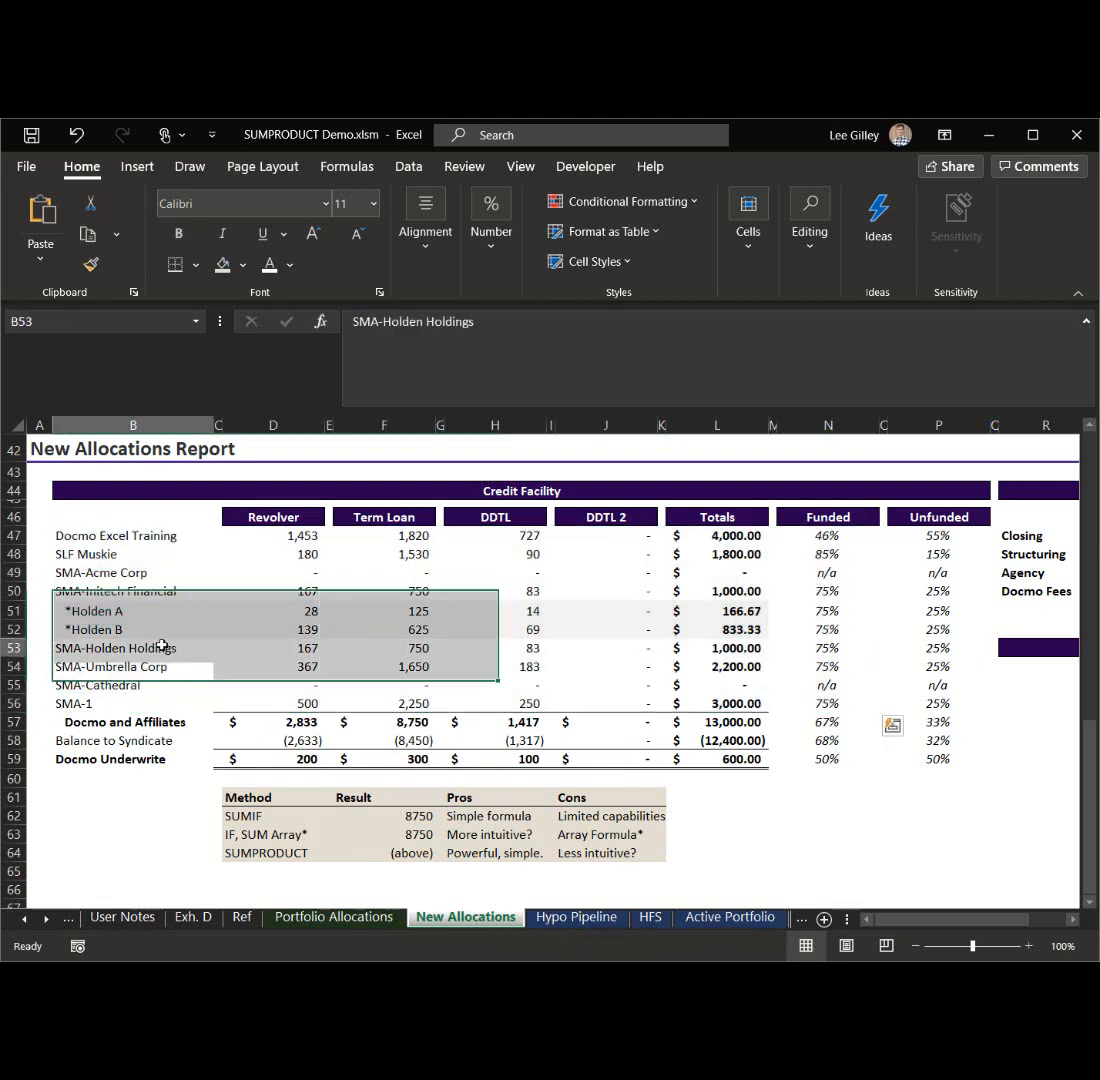
- Inspect the *Holden A and *Holden B rows and the SUM formula in SMA-Holden Holdings' Term Loan cell F53
drag(134, 611, 140, 628)
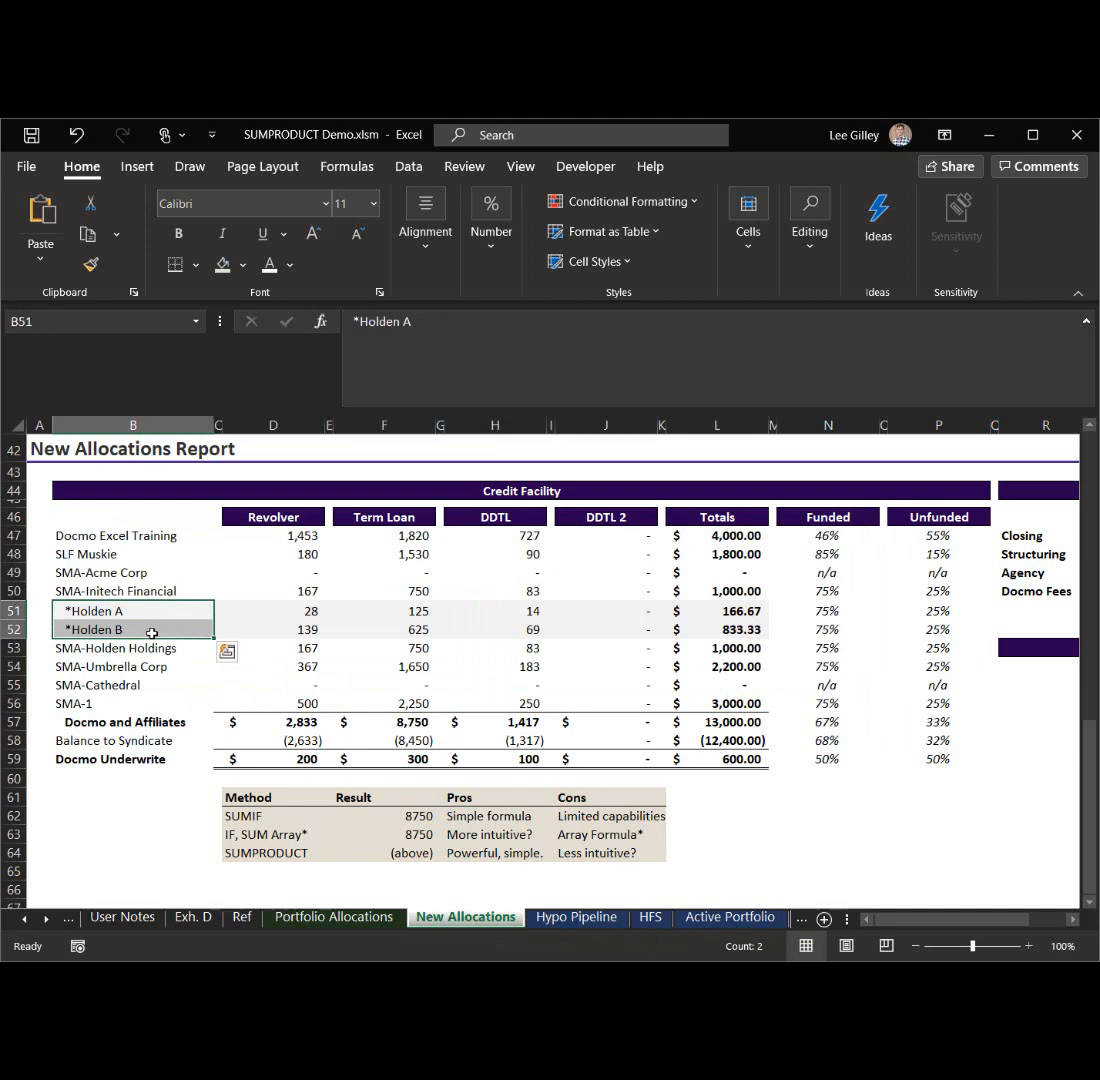
click(152, 647)
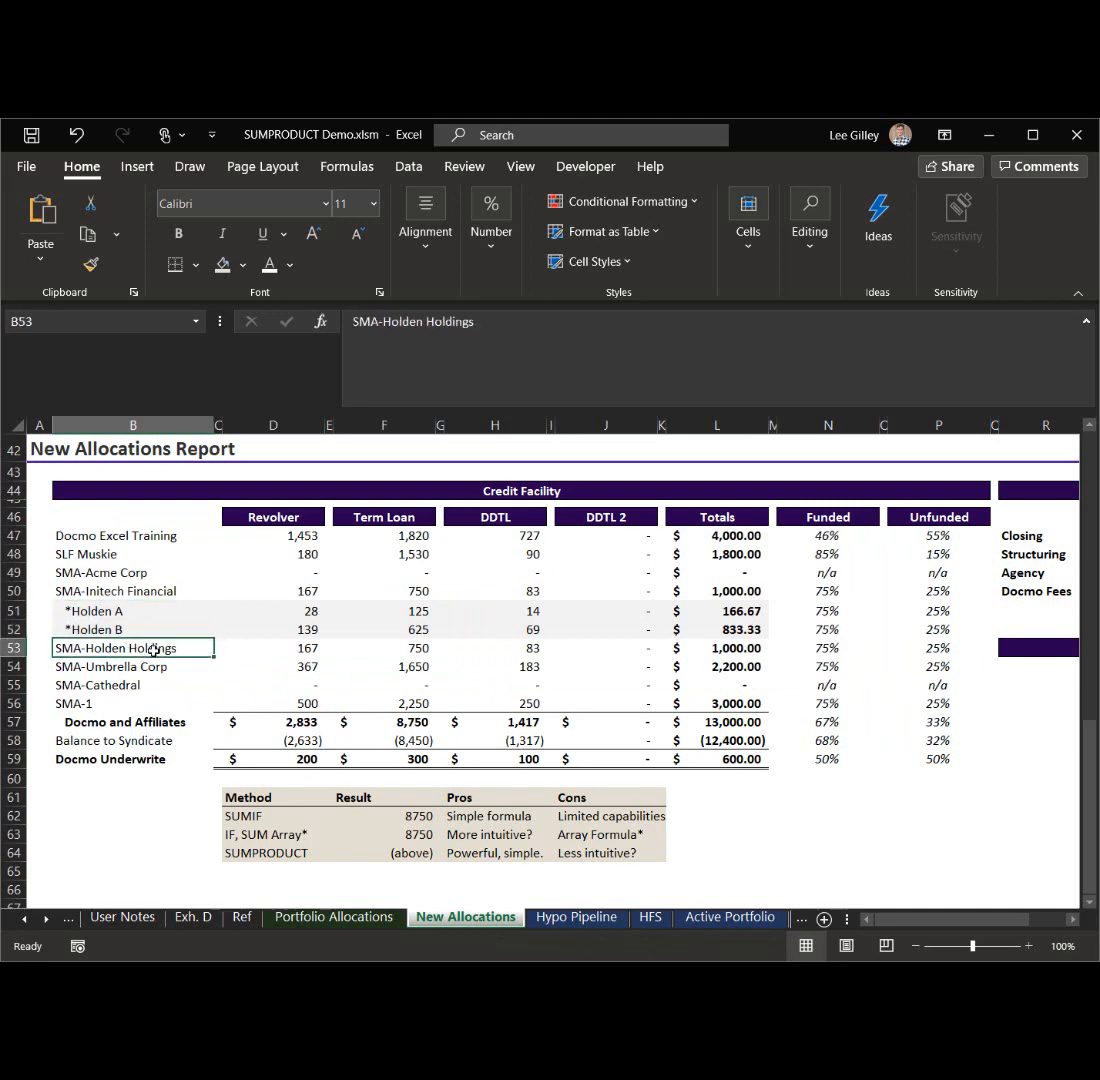
click(370, 648)
click(524, 328)
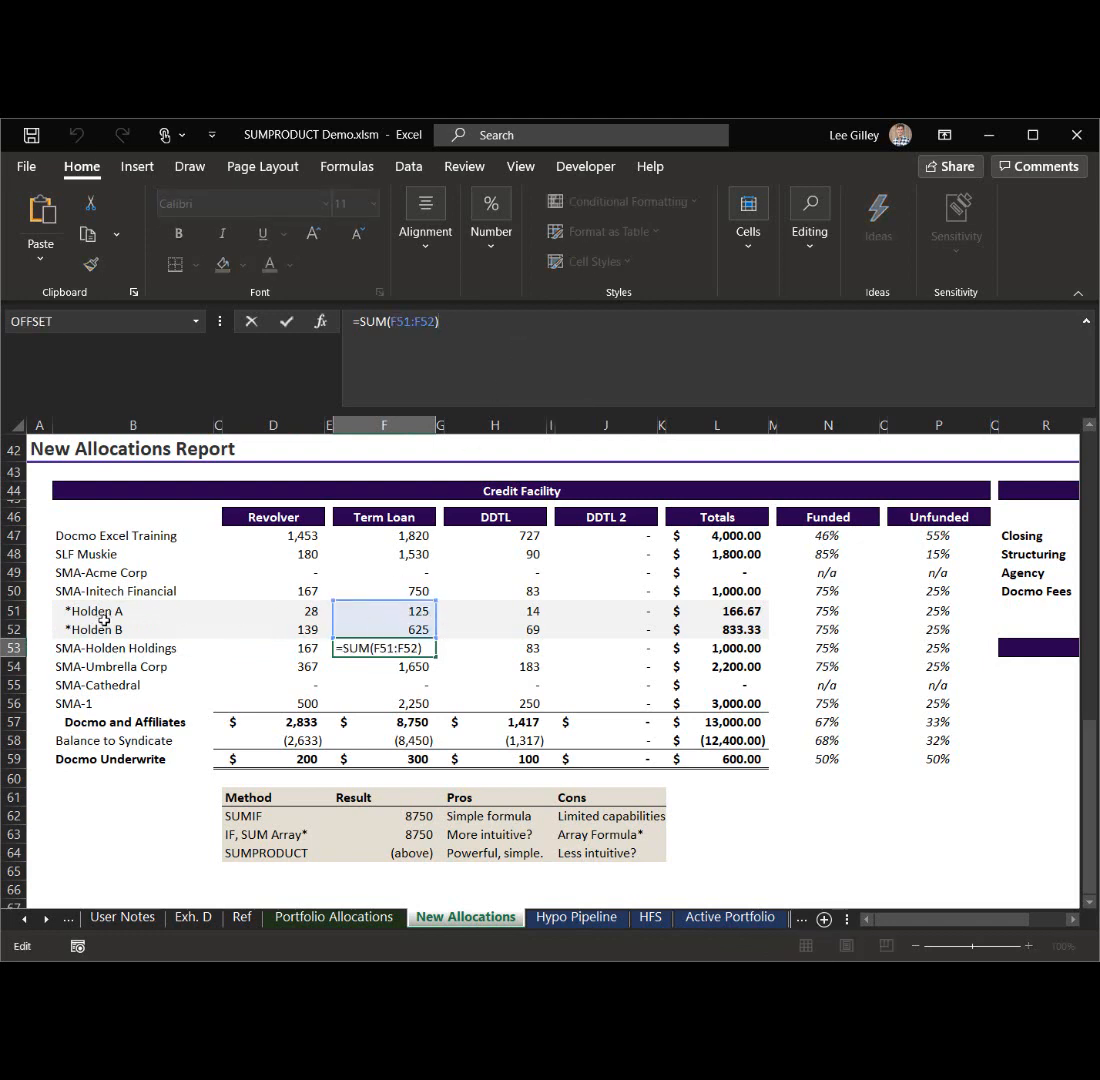
key(Escape)
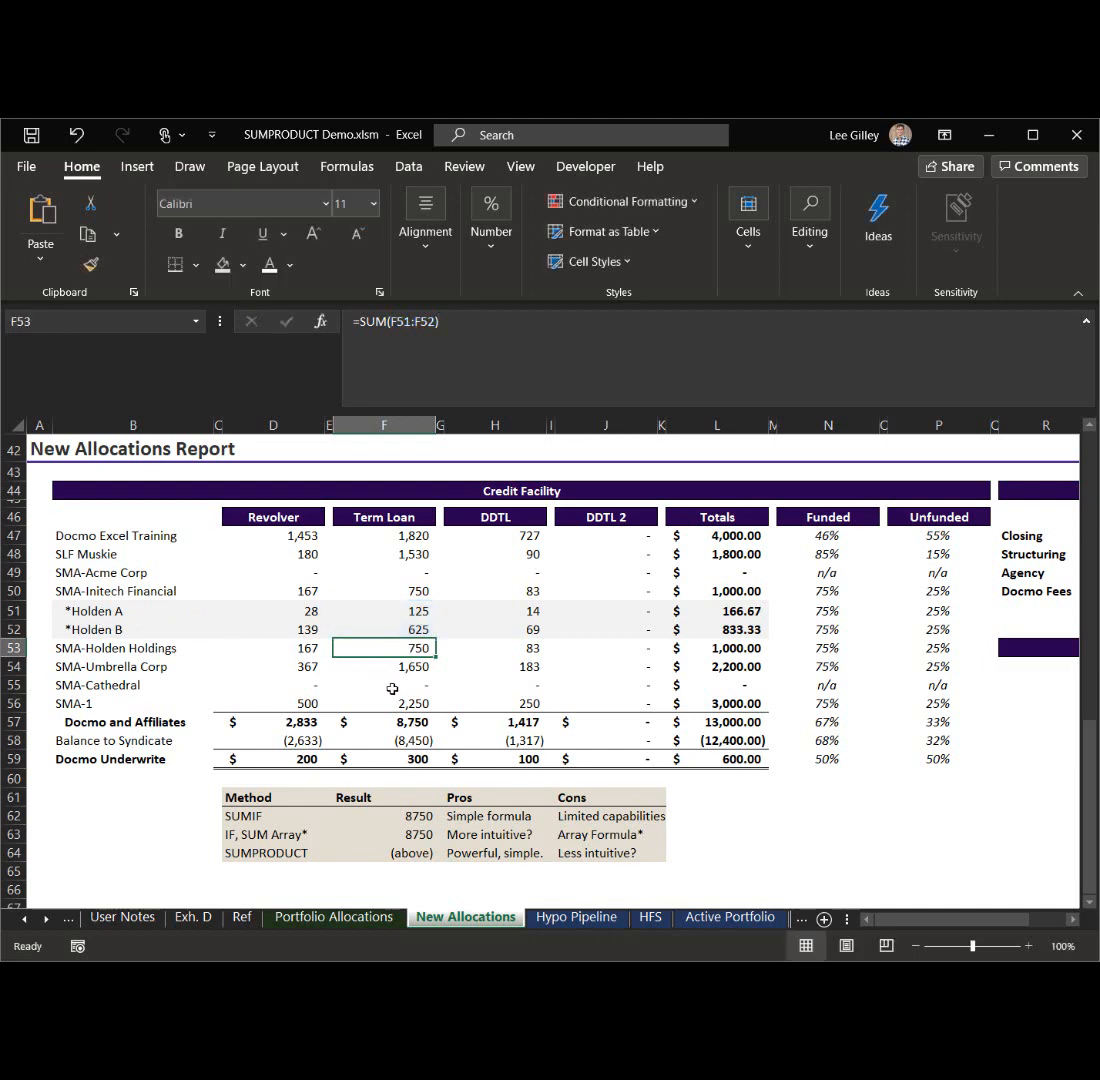
- Check the sum of Term Loan amounts F47:F56 and review the function arguments of the SUMPRODUCT formula in F57
drag(390, 702, 414, 538)
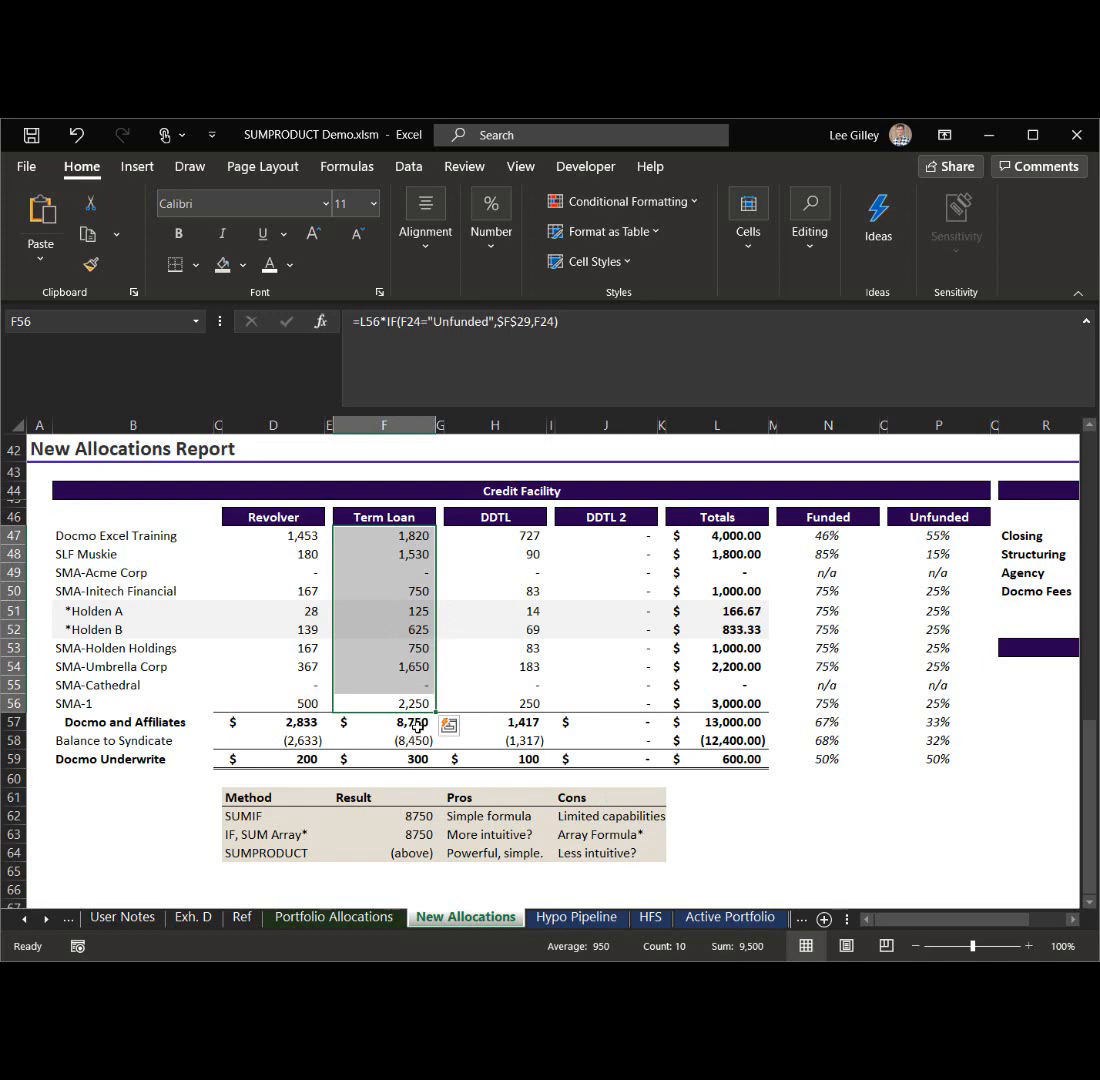
key(Down)
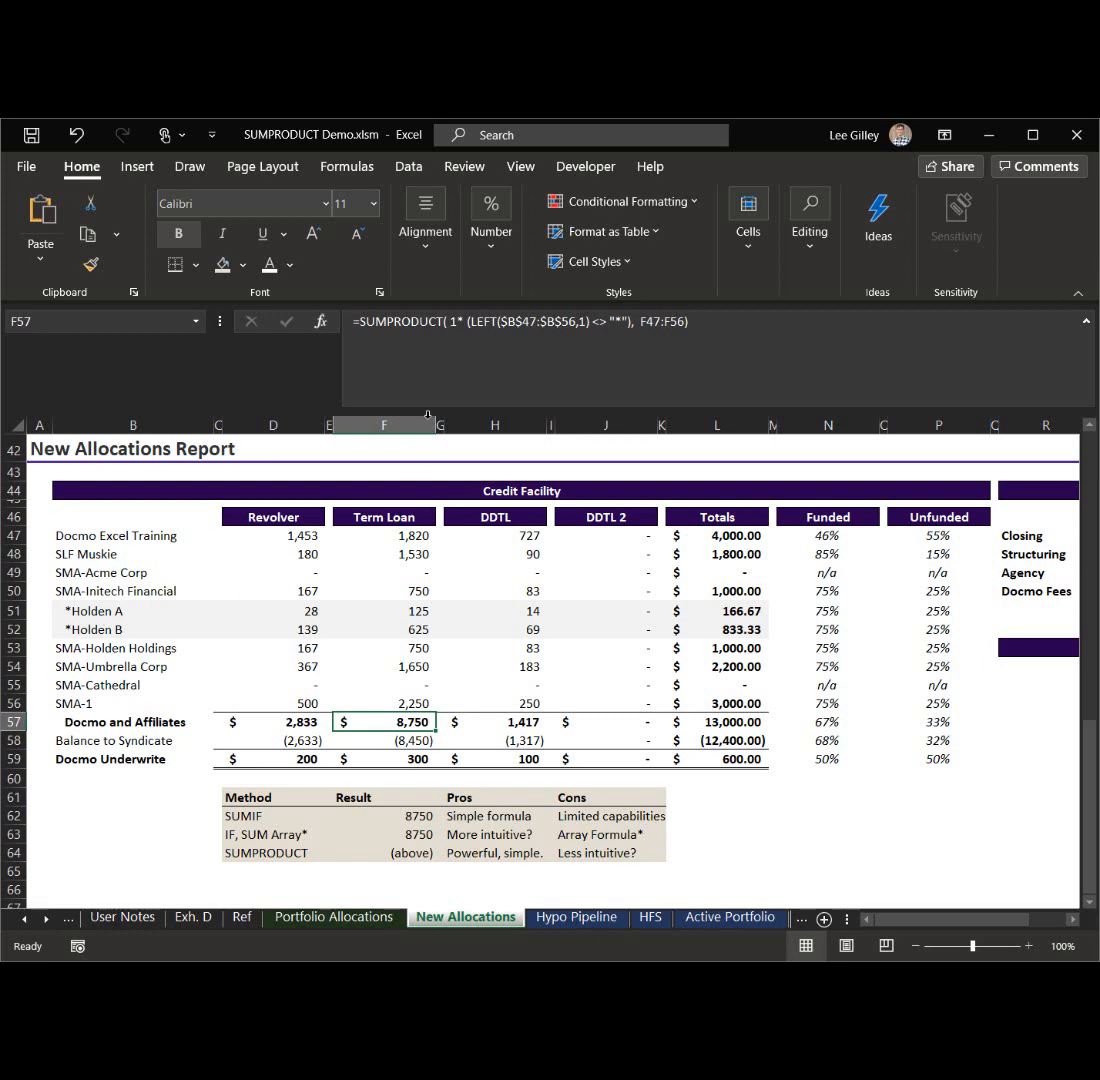
click(421, 322)
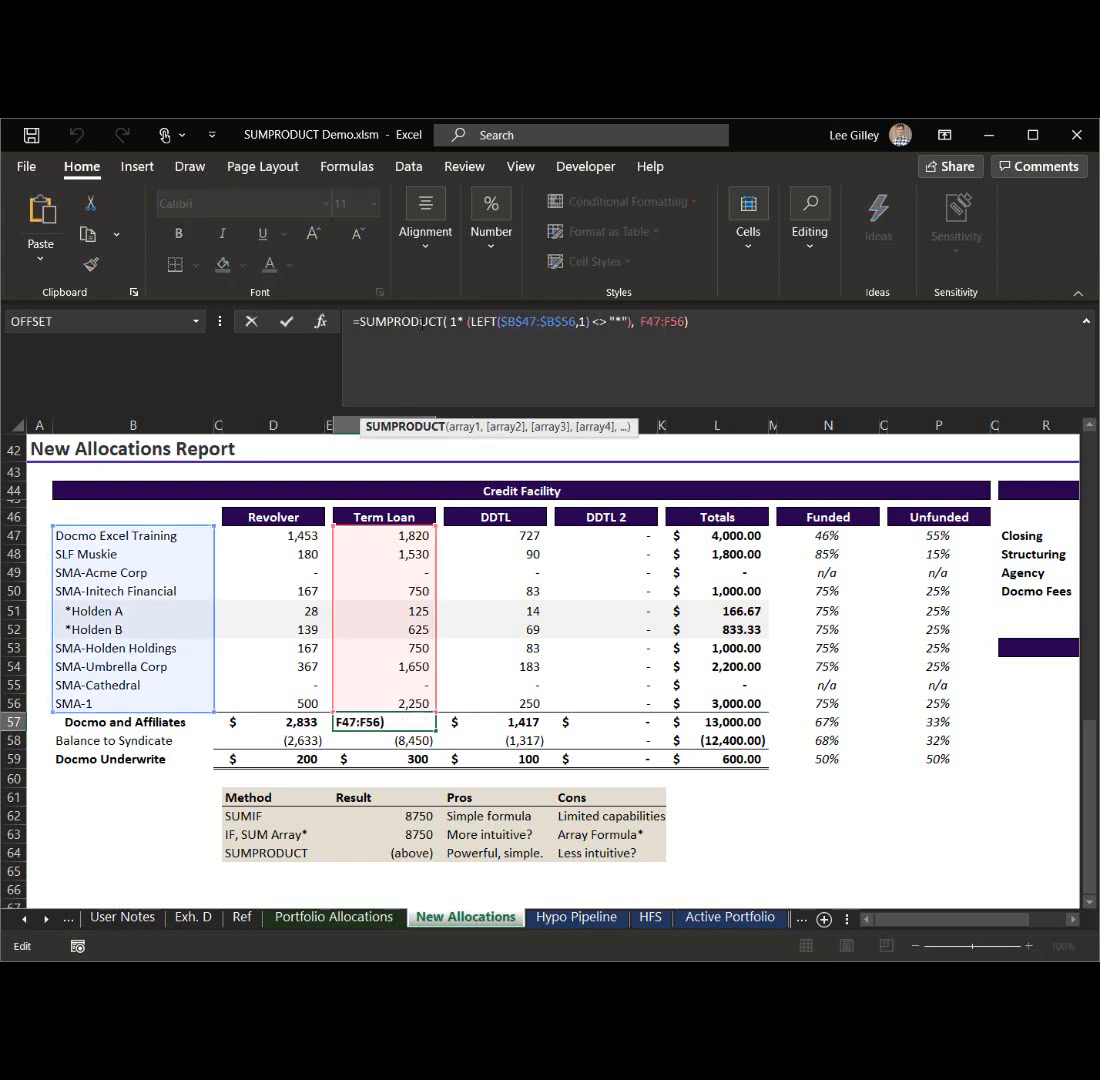
click(322, 326)
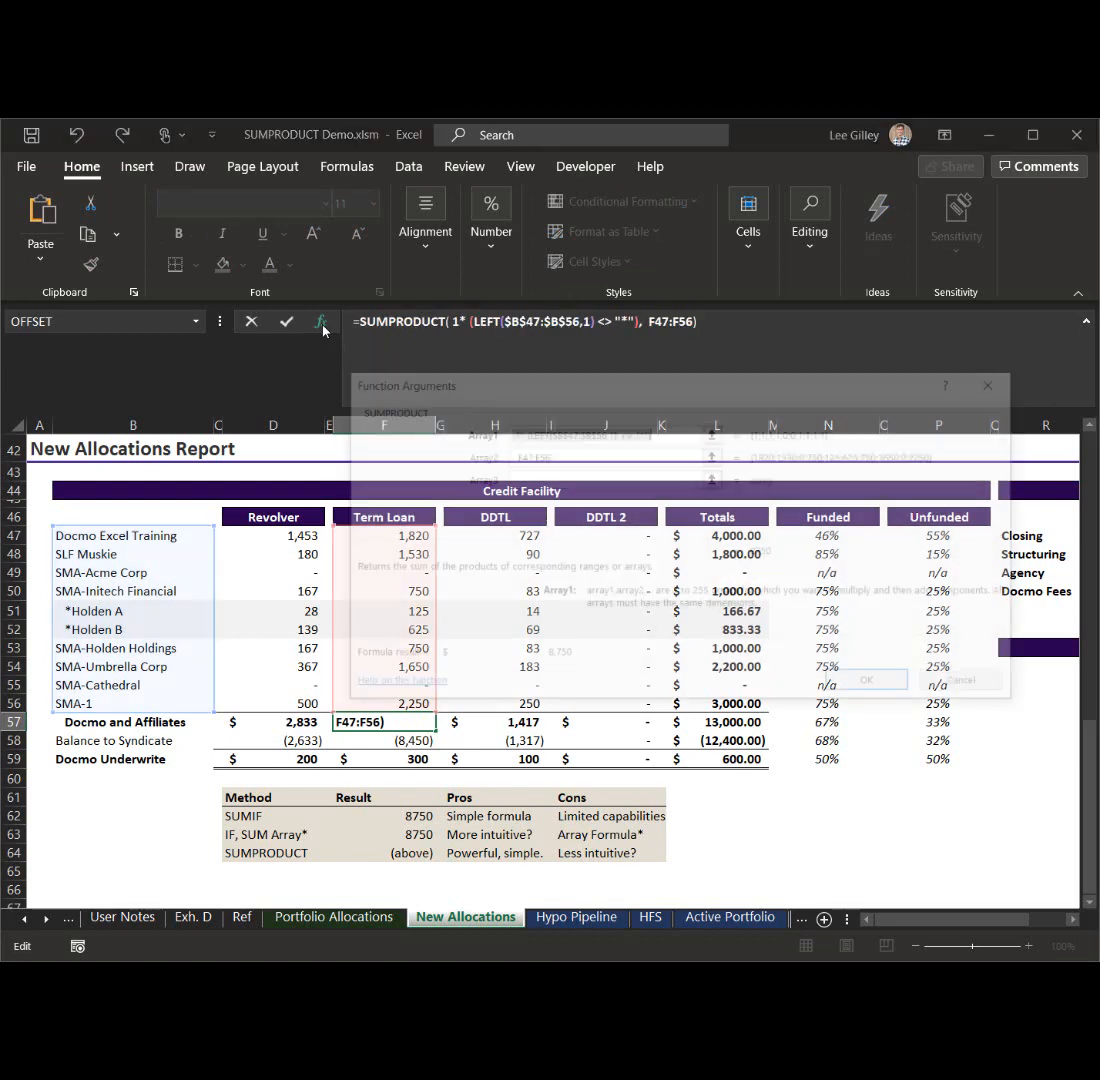
drag(422, 385, 335, 389)
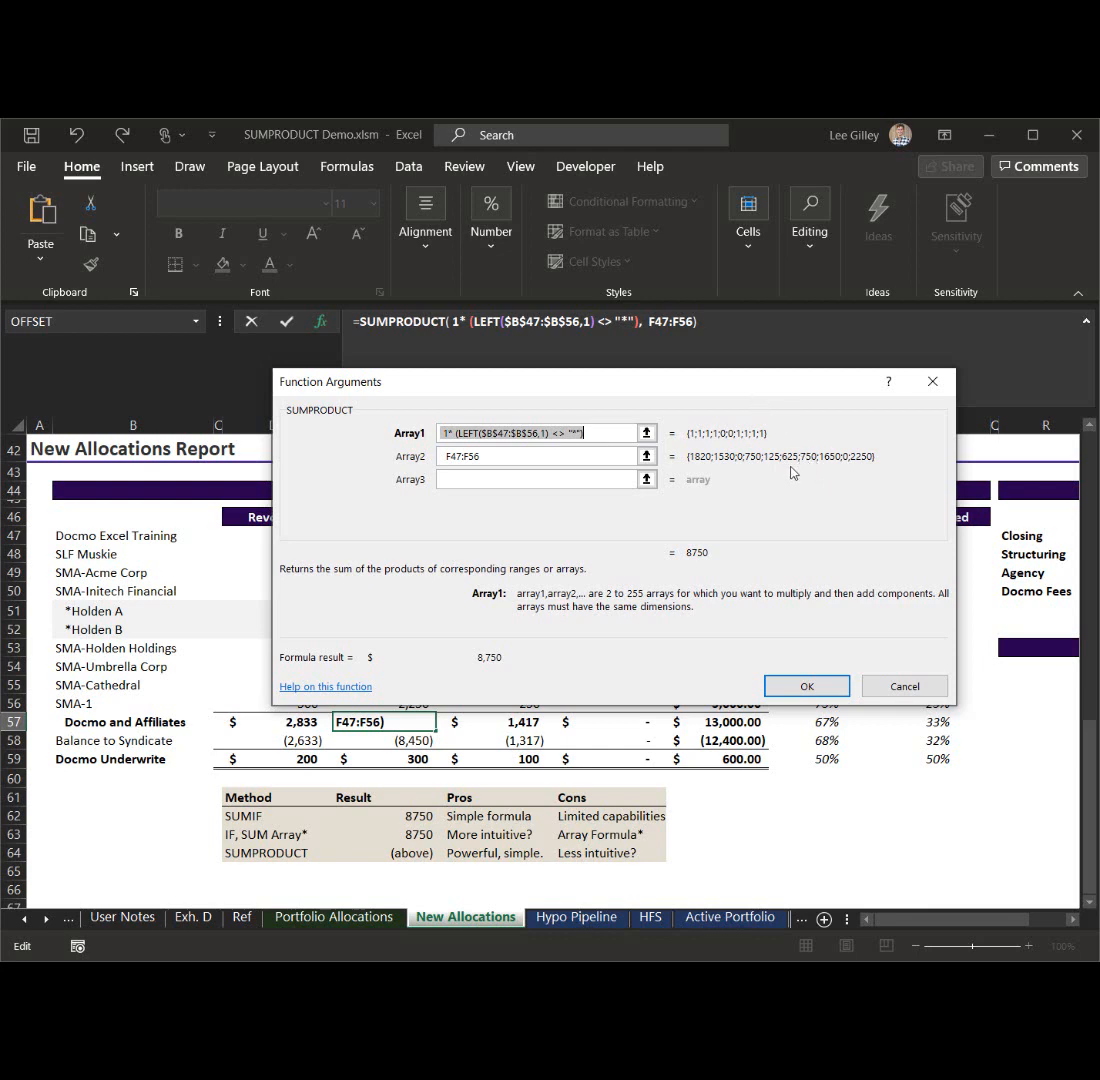
click(807, 685)
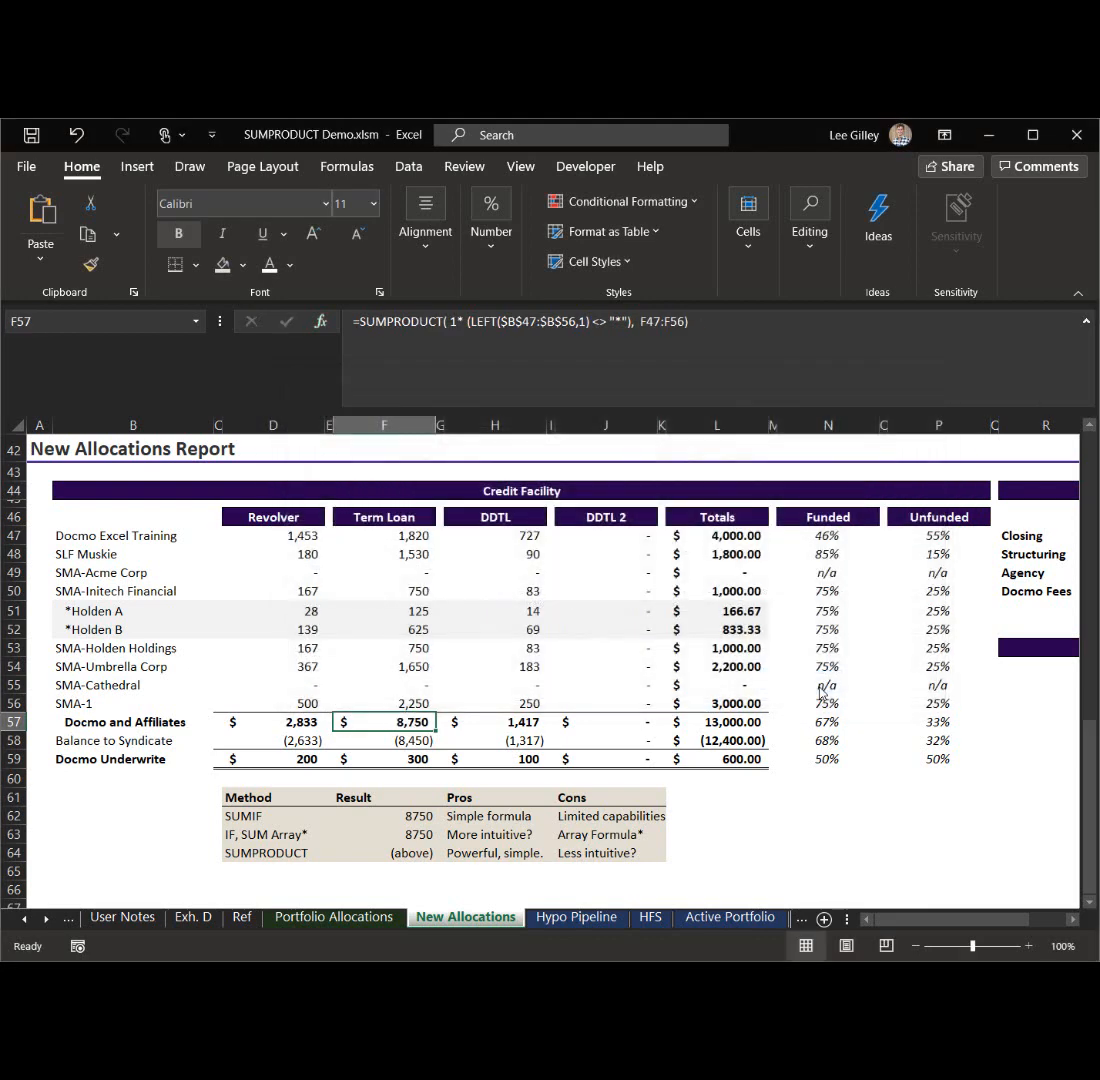
- Step through the SUMPRODUCT formula in F57 with Evaluate Formula up to its final result
key(alt+m)
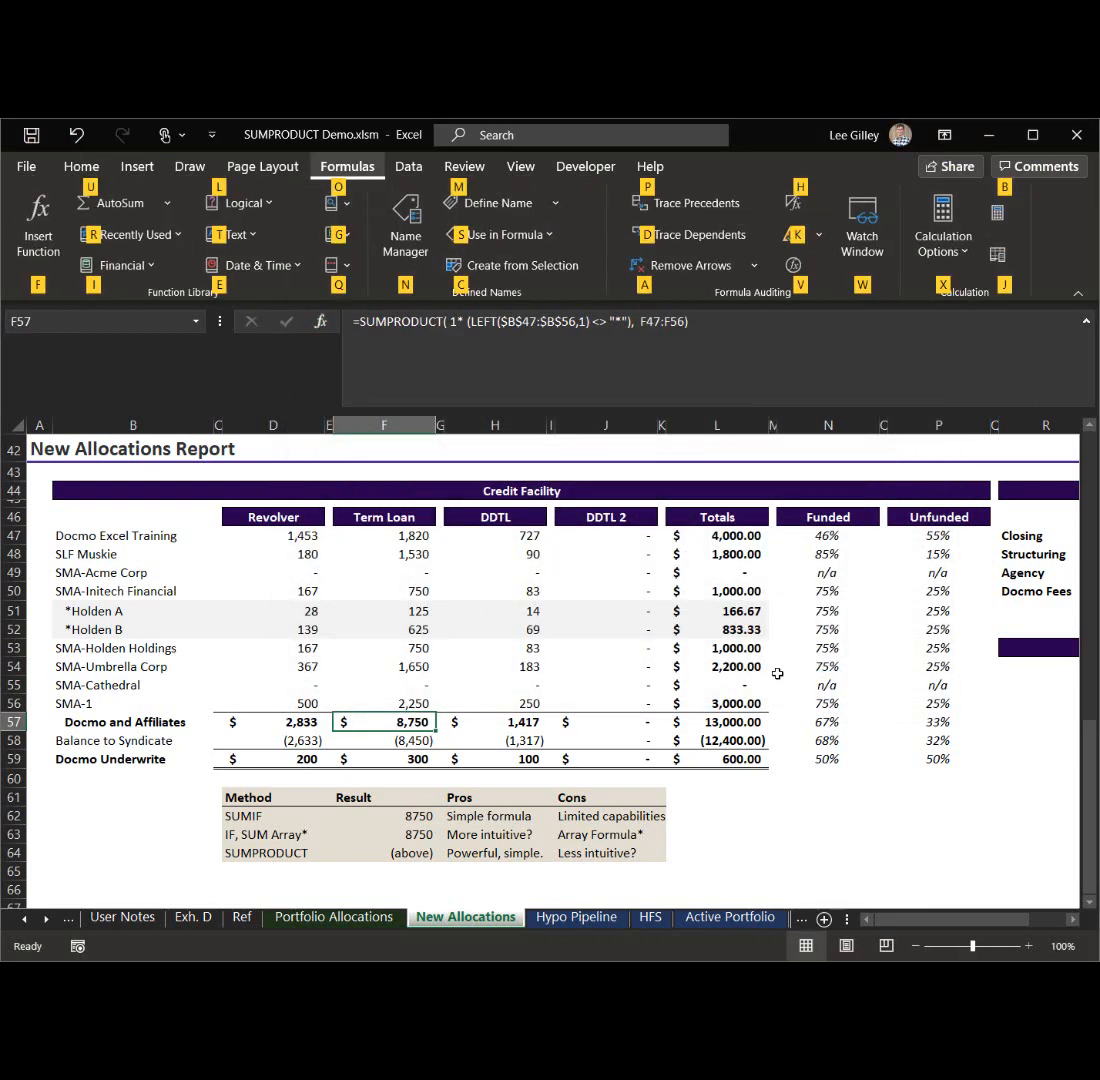
key(v)
key(Escape)
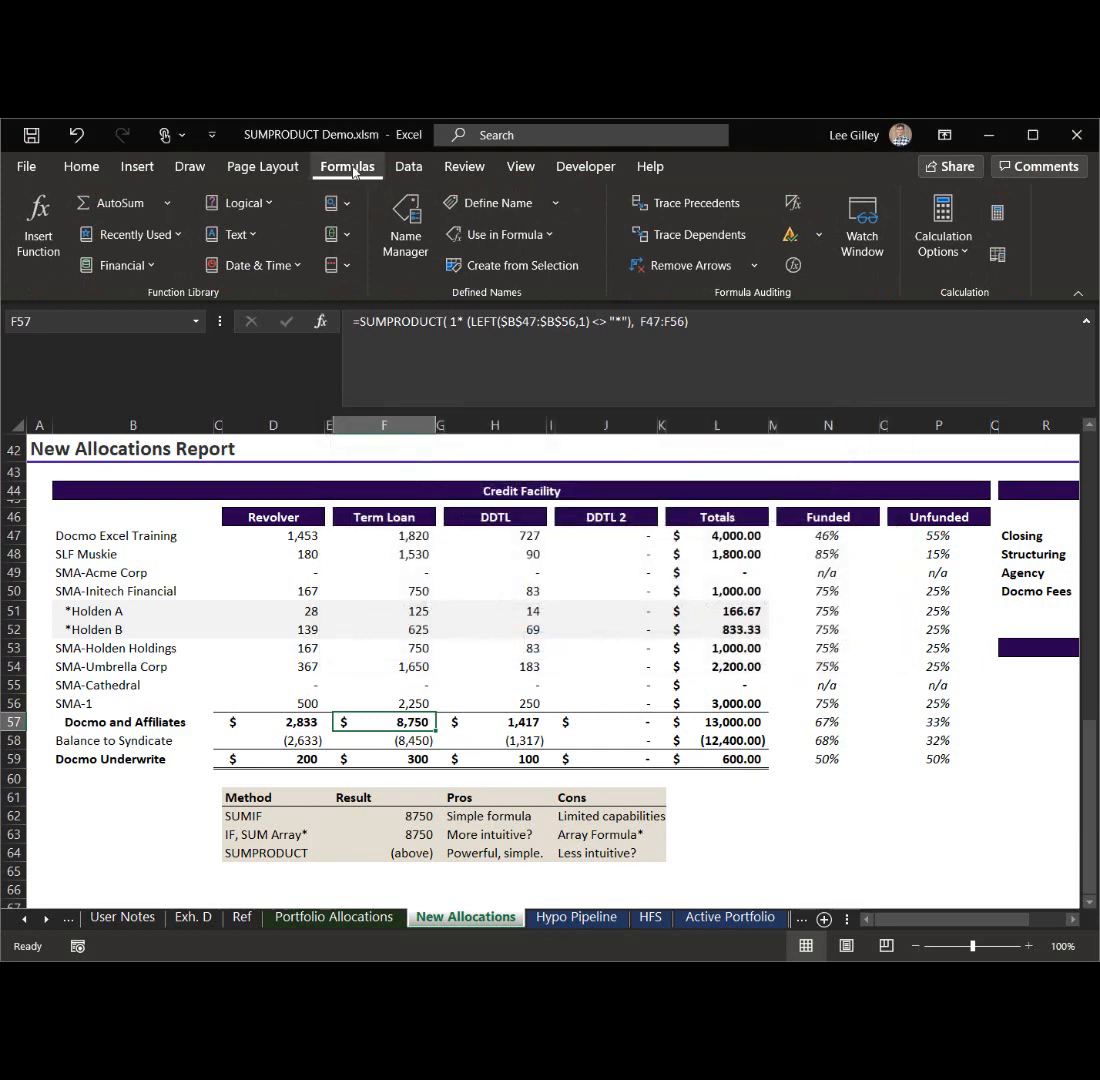
click(792, 265)
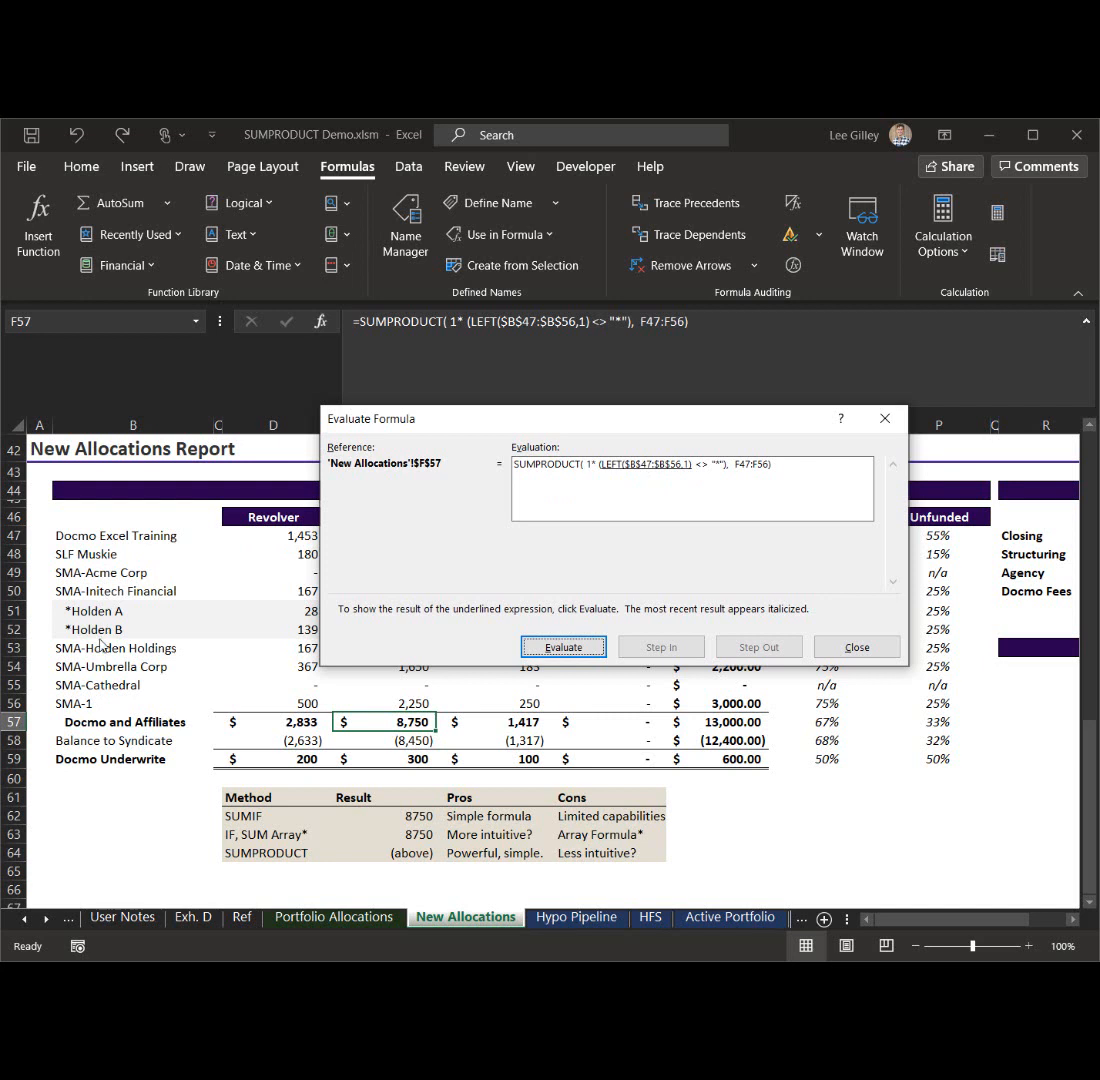
click(563, 647)
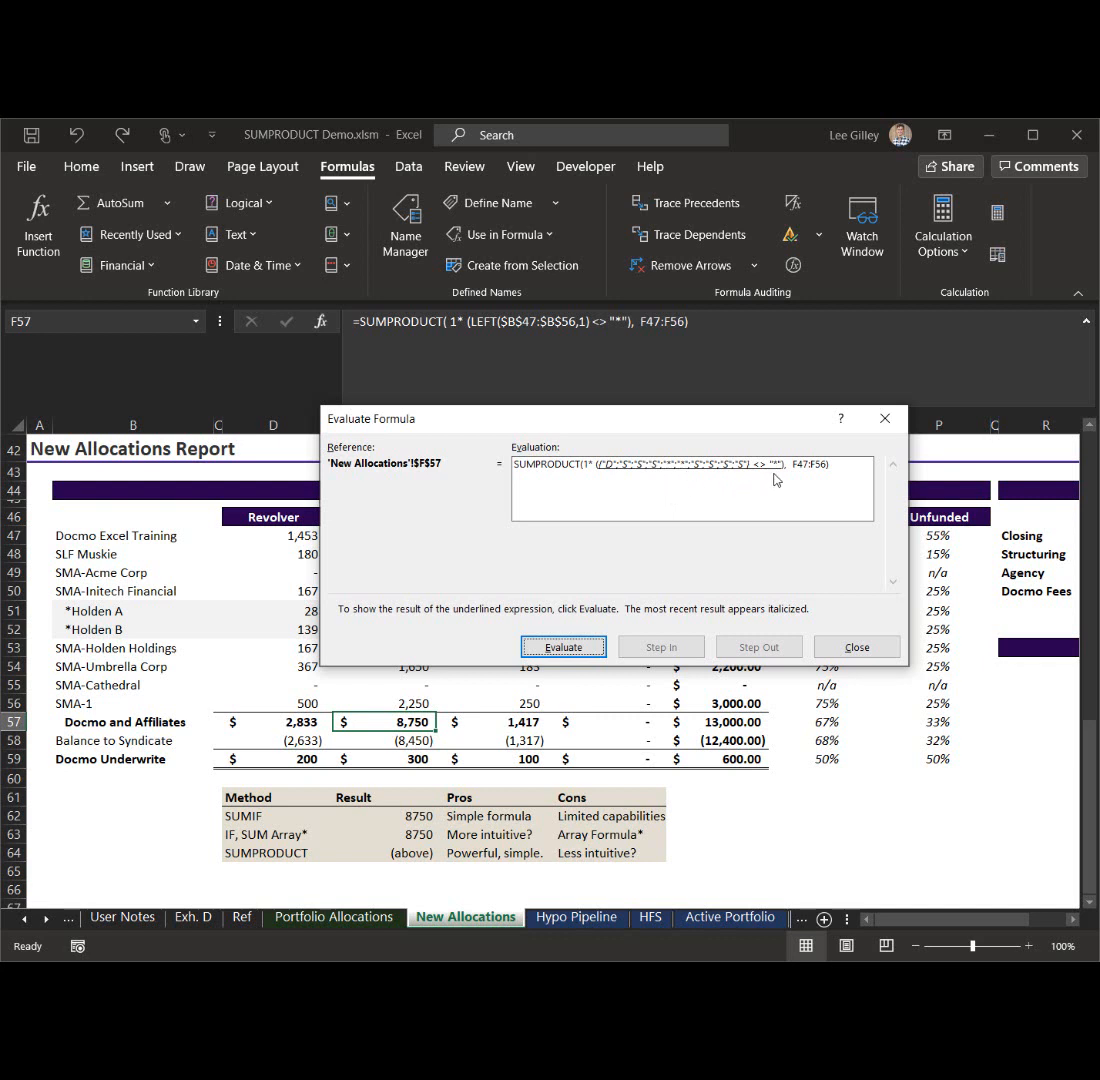
click(572, 648)
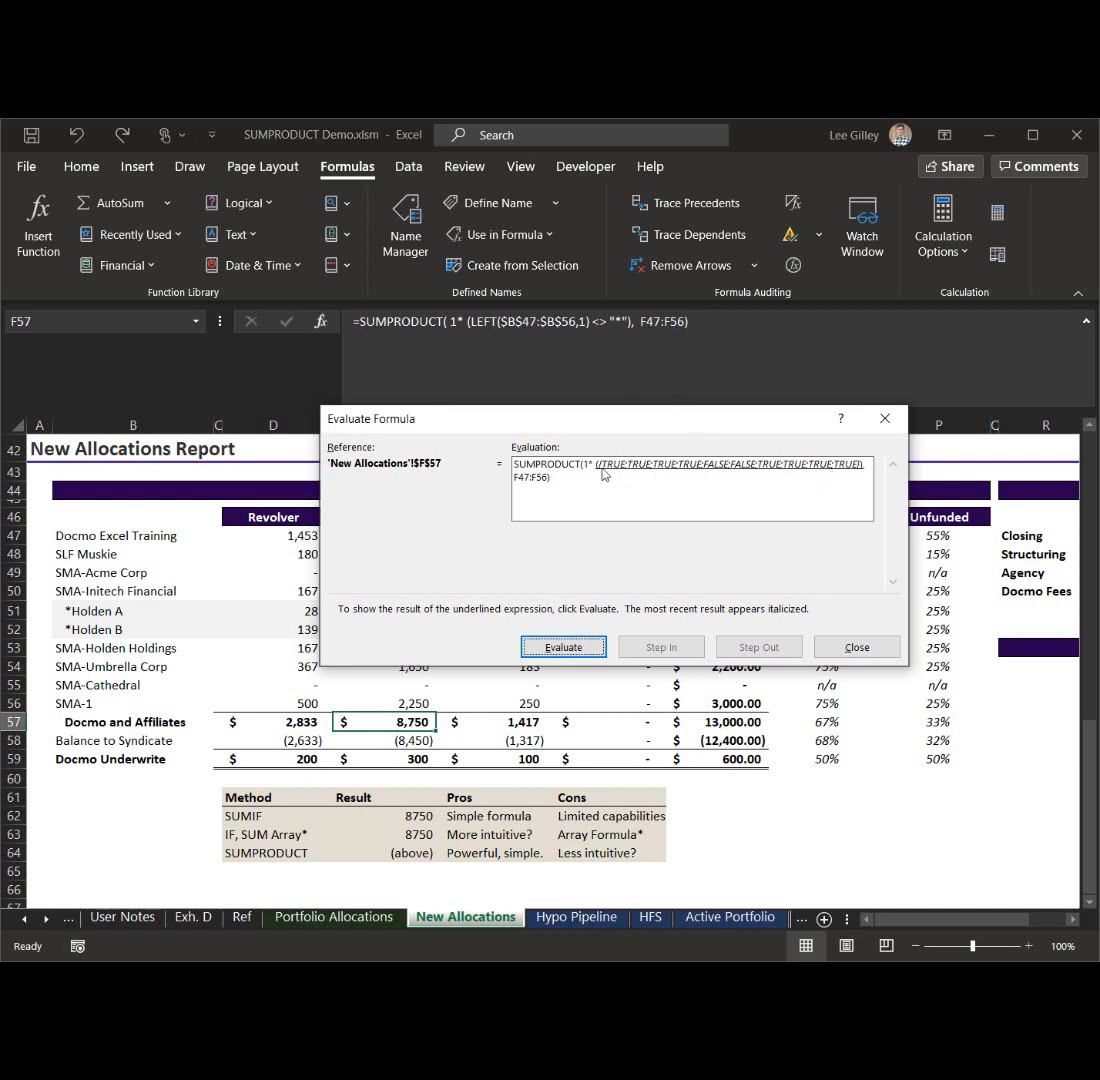
click(562, 647)
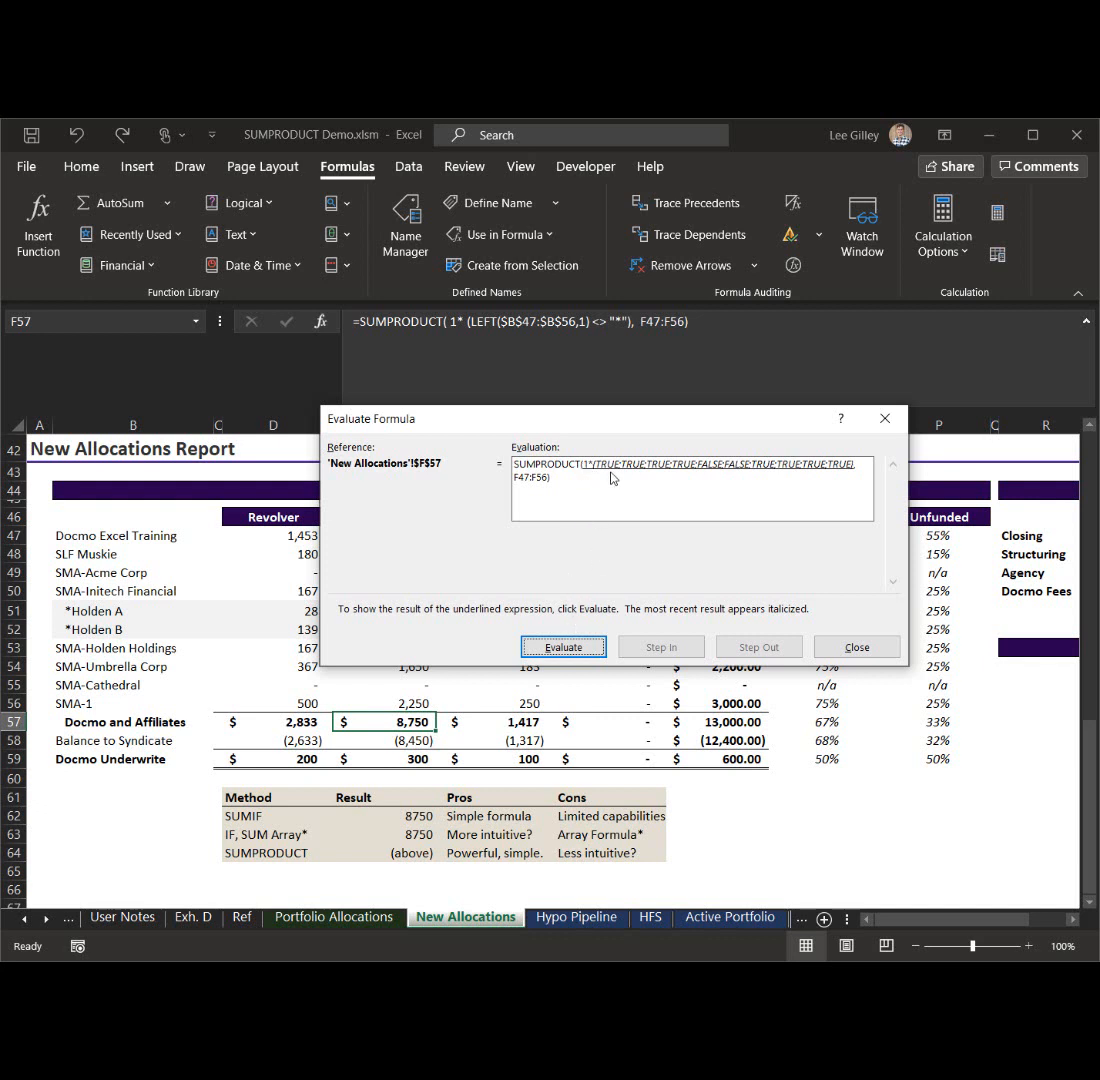
click(587, 656)
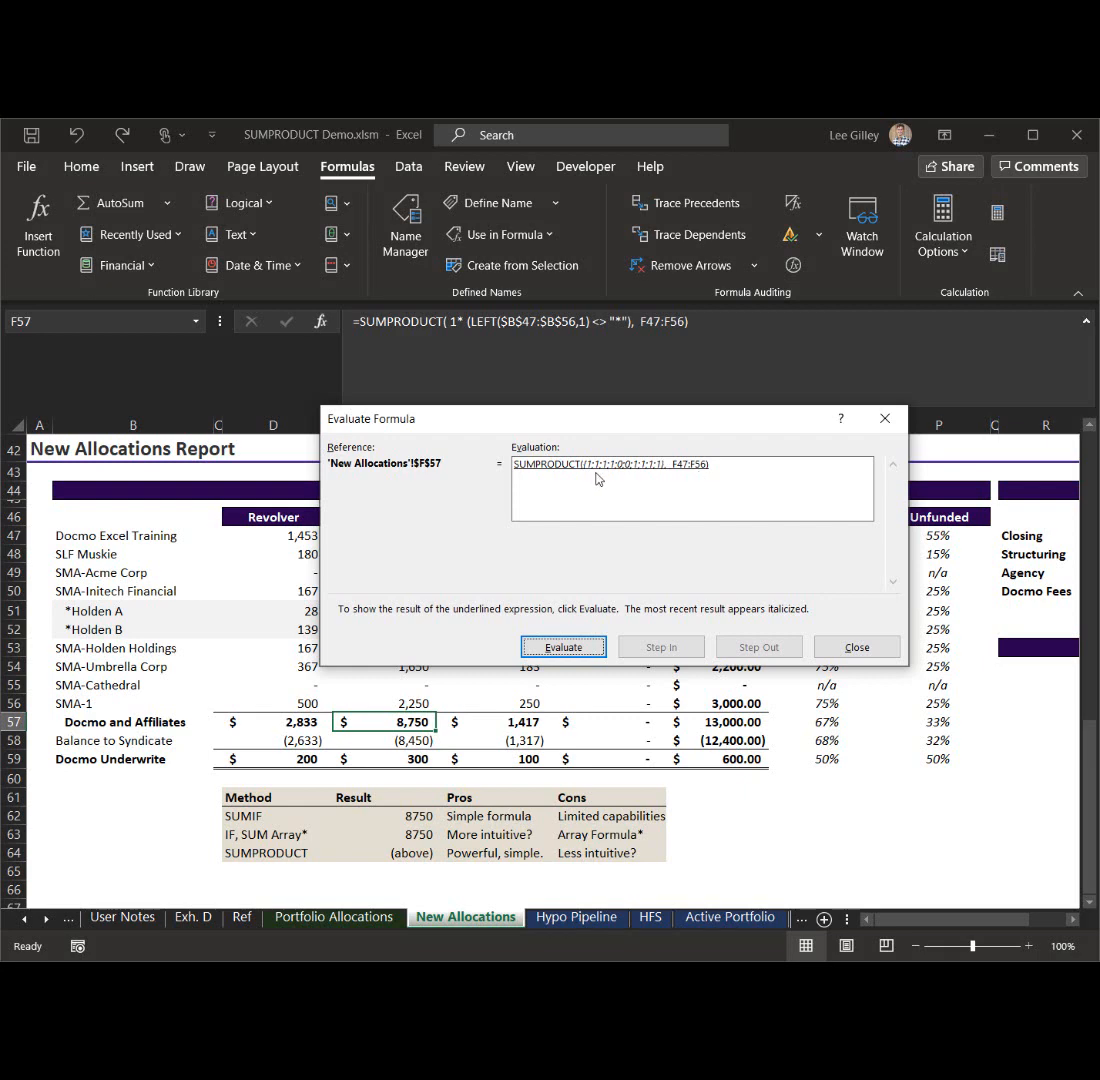
drag(515, 412, 808, 431)
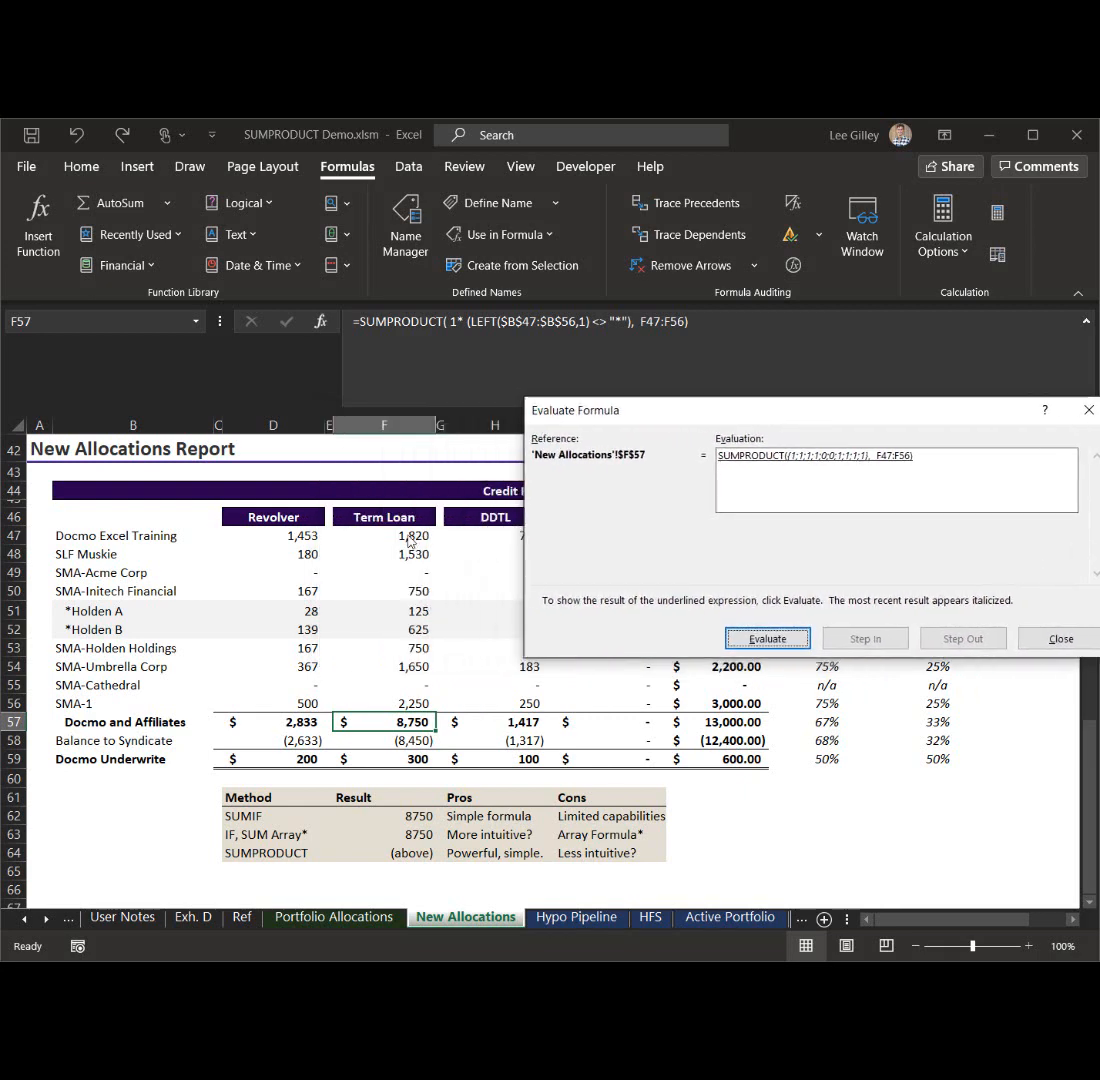
drag(716, 418, 490, 419)
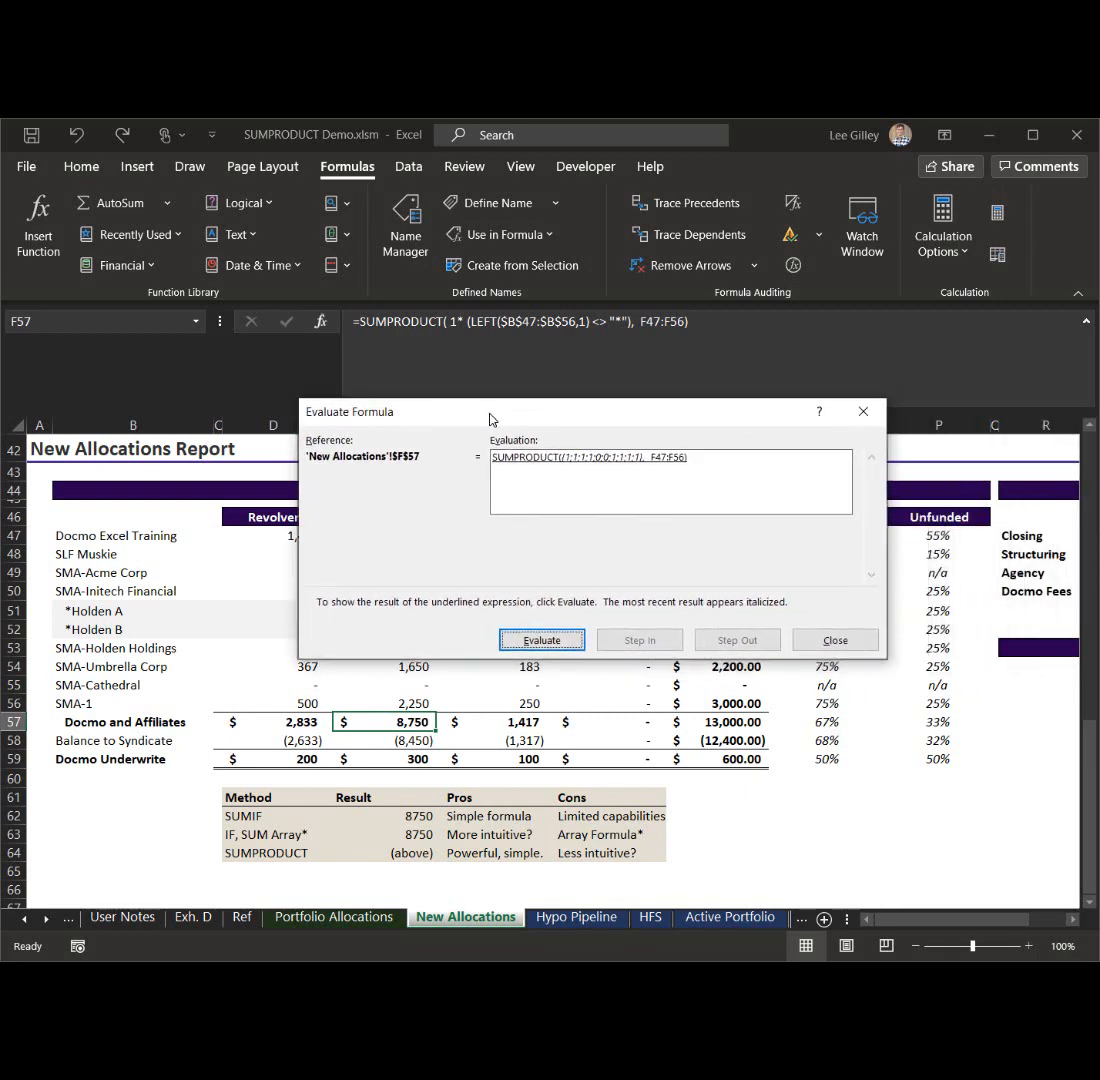
click(542, 639)
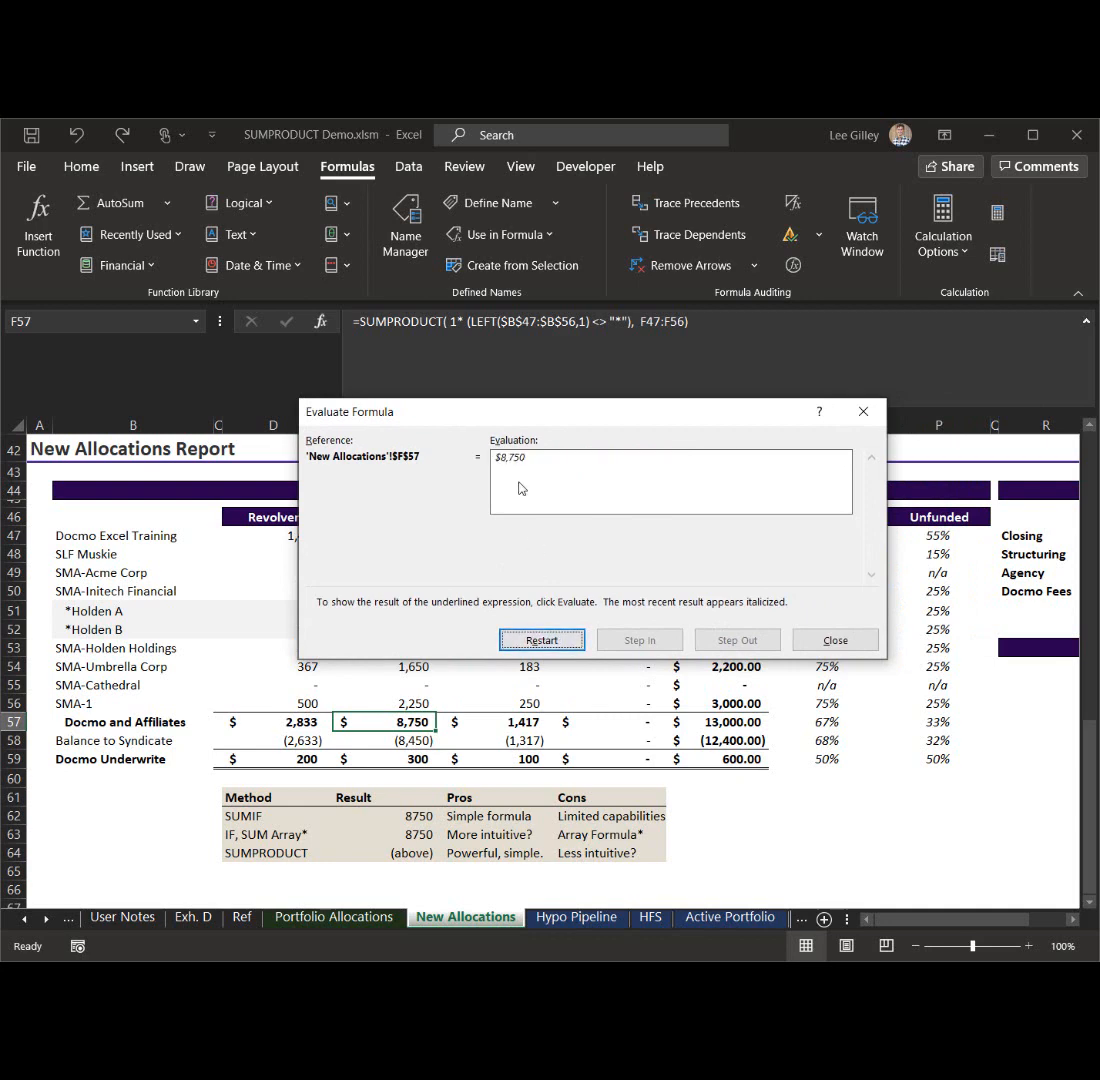
click(863, 411)
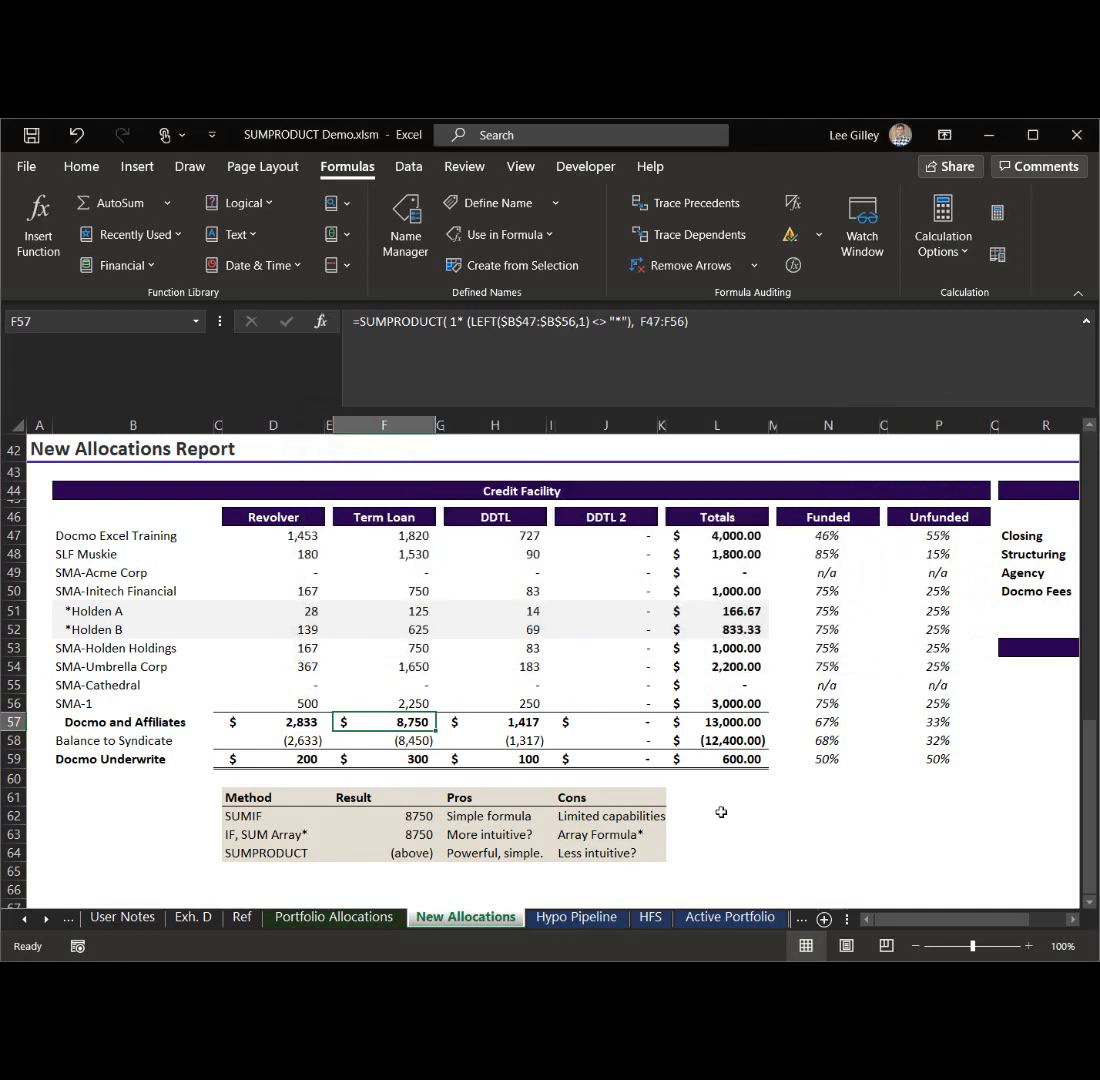
- Review the 1* multiplier, the LEFT condition and the F47:F56 range within the SUMPRODUCT formula in F57
click(485, 321)
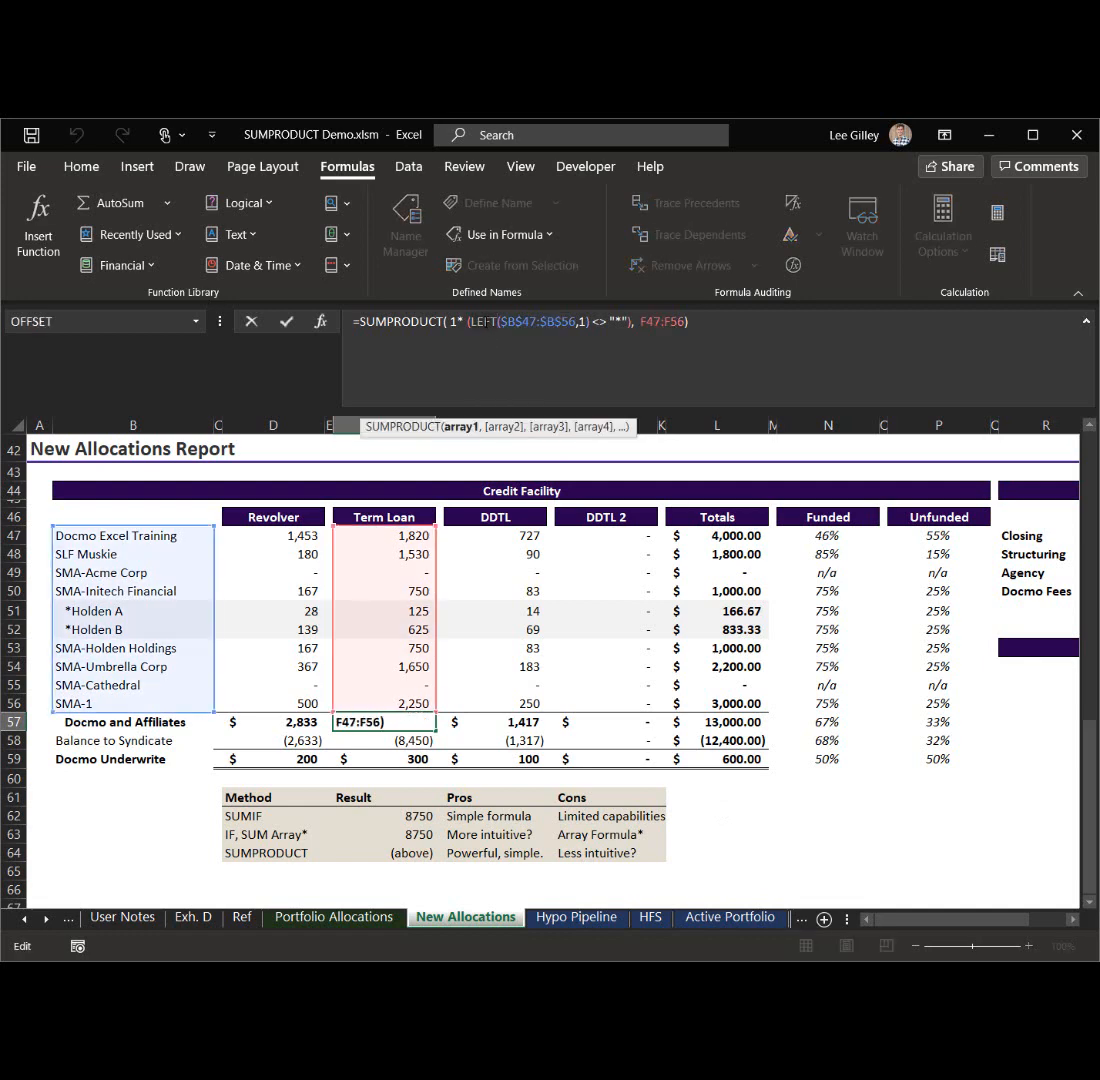
click(686, 321)
key(BackSpace)
click(471, 321)
key(BackSpace)
text(1)
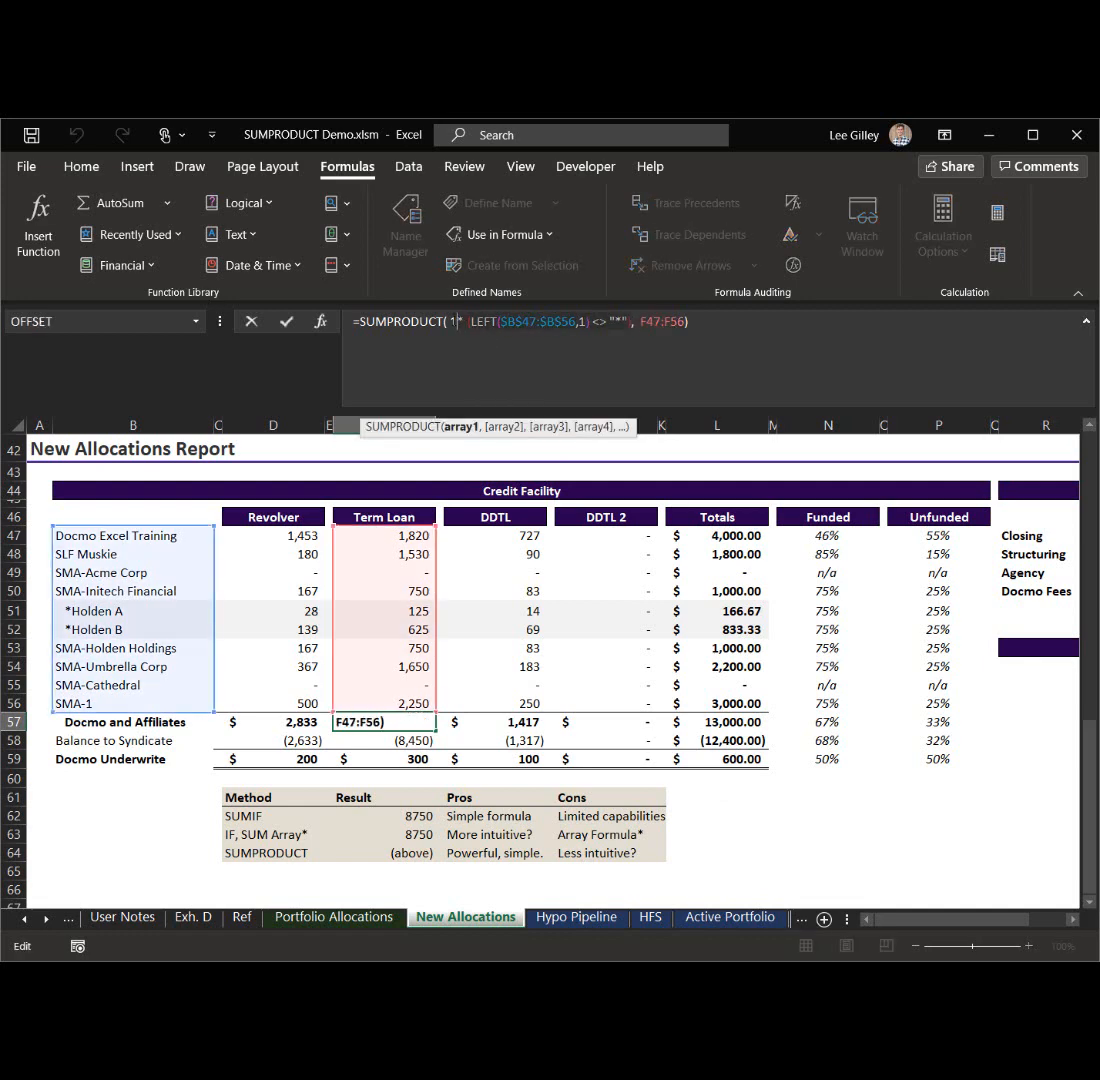
text(*)
click(461, 322)
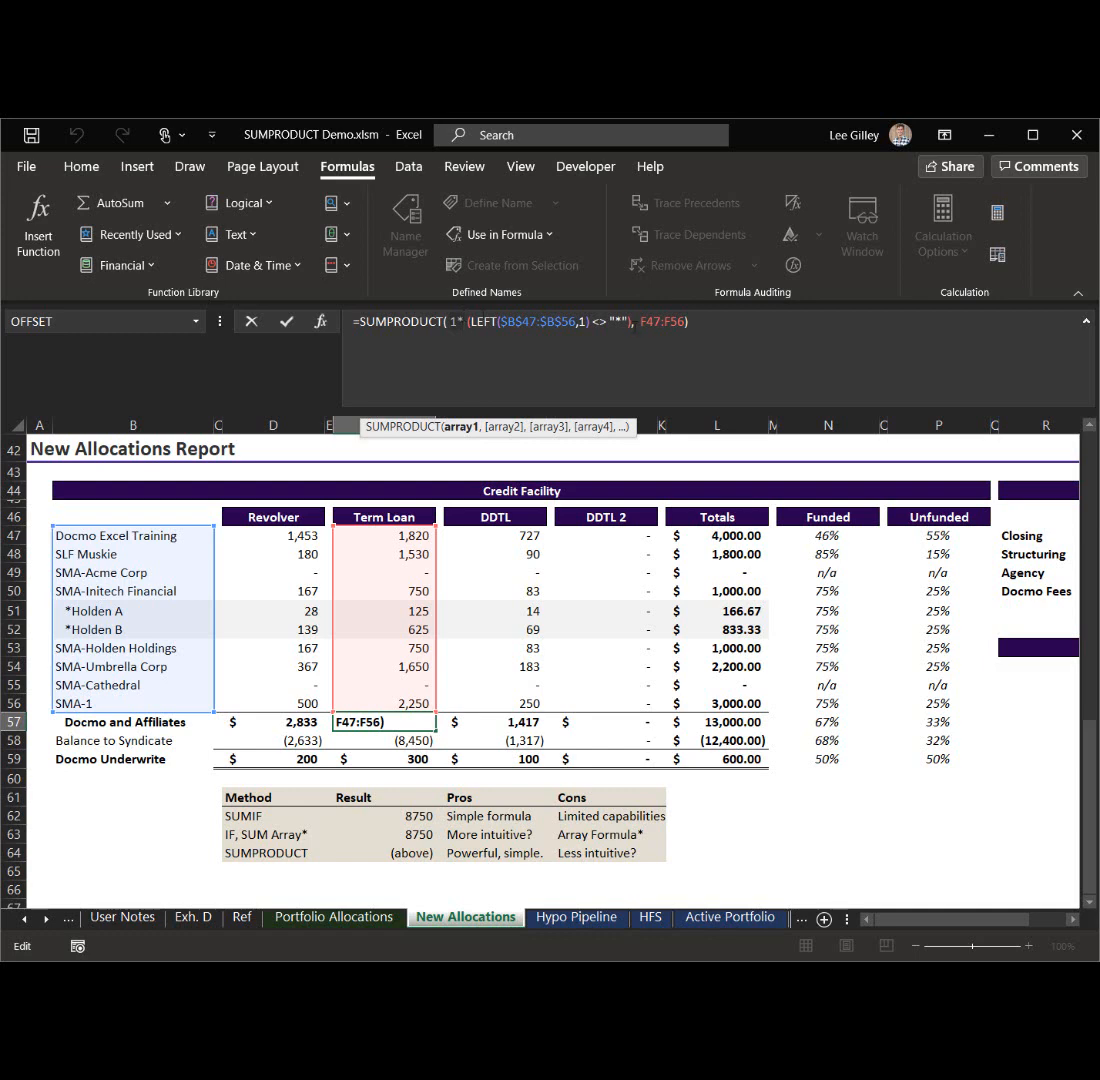
drag(640, 322, 684, 321)
click(287, 321)
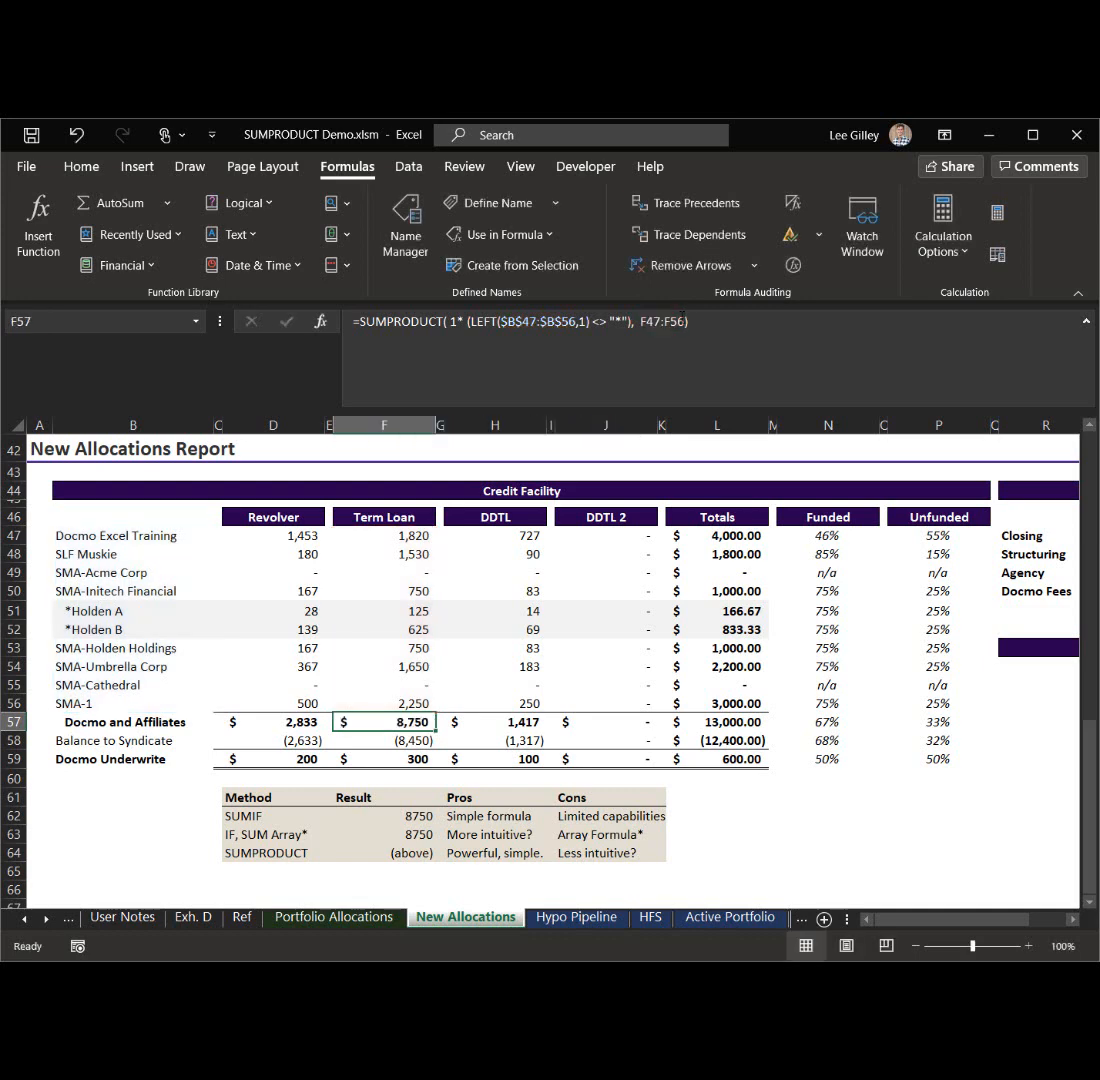
- Review the SUMIF alternative in F62, including its "<>~**" criteria
click(255, 816)
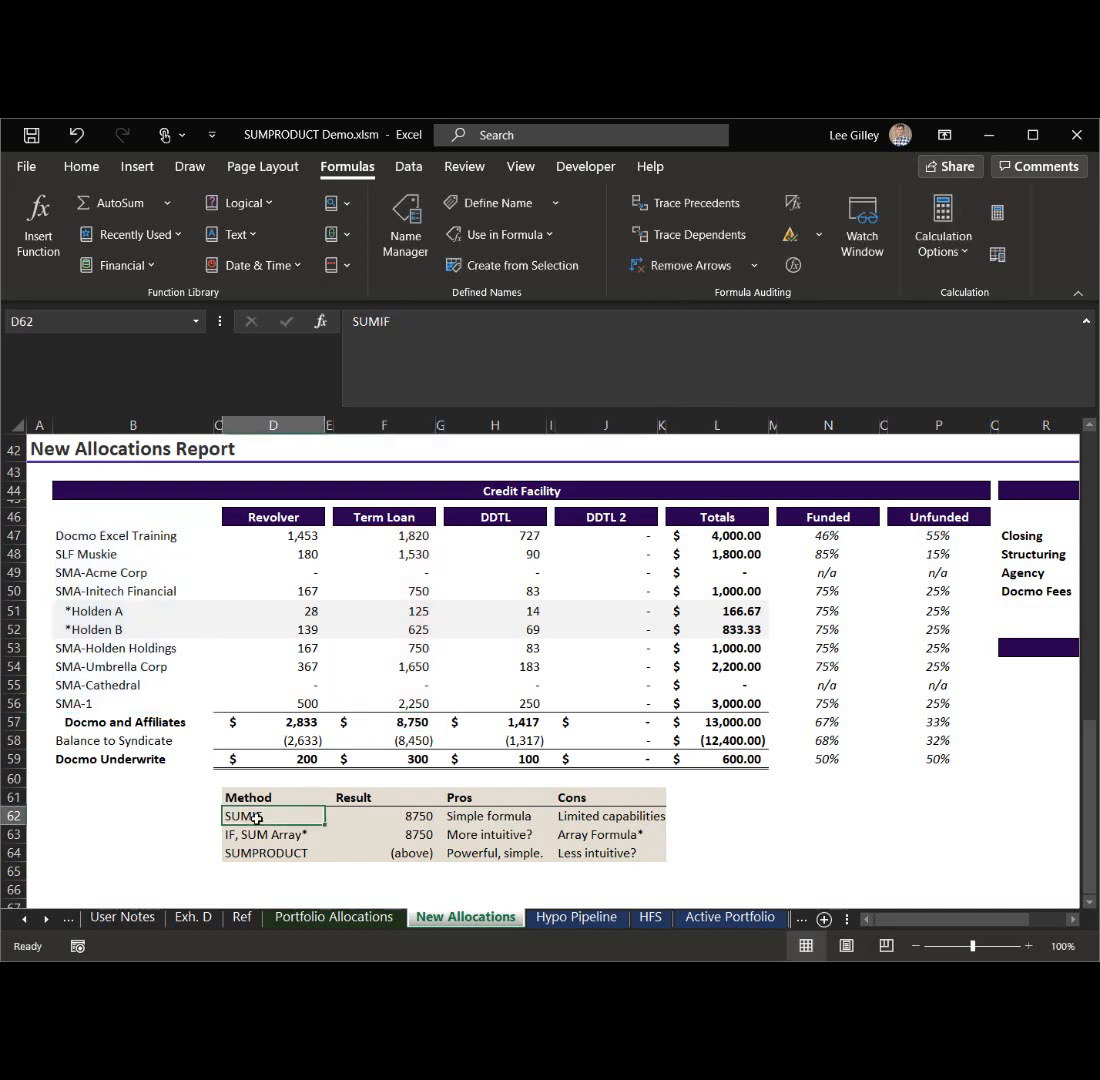
click(405, 816)
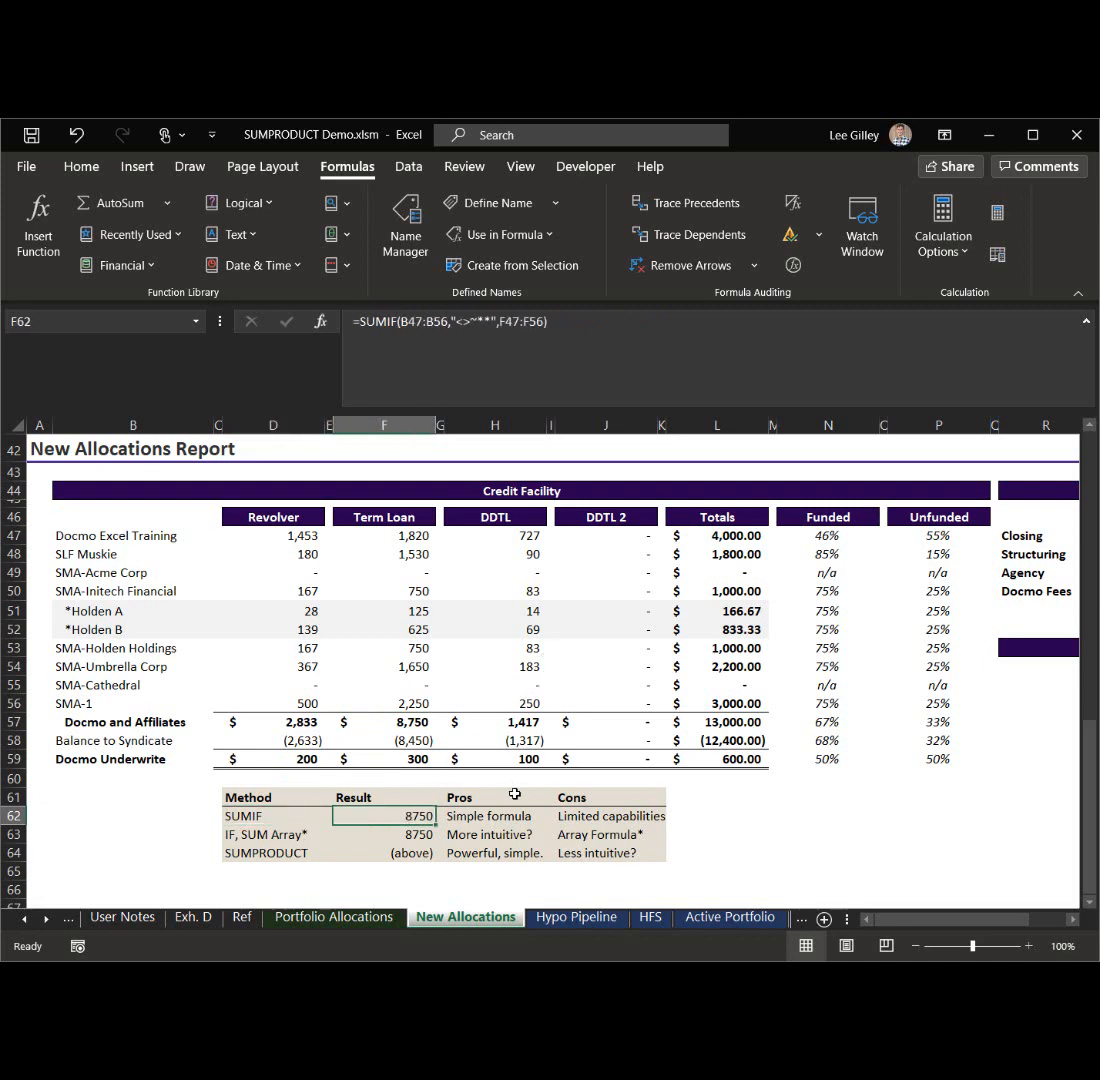
click(470, 321)
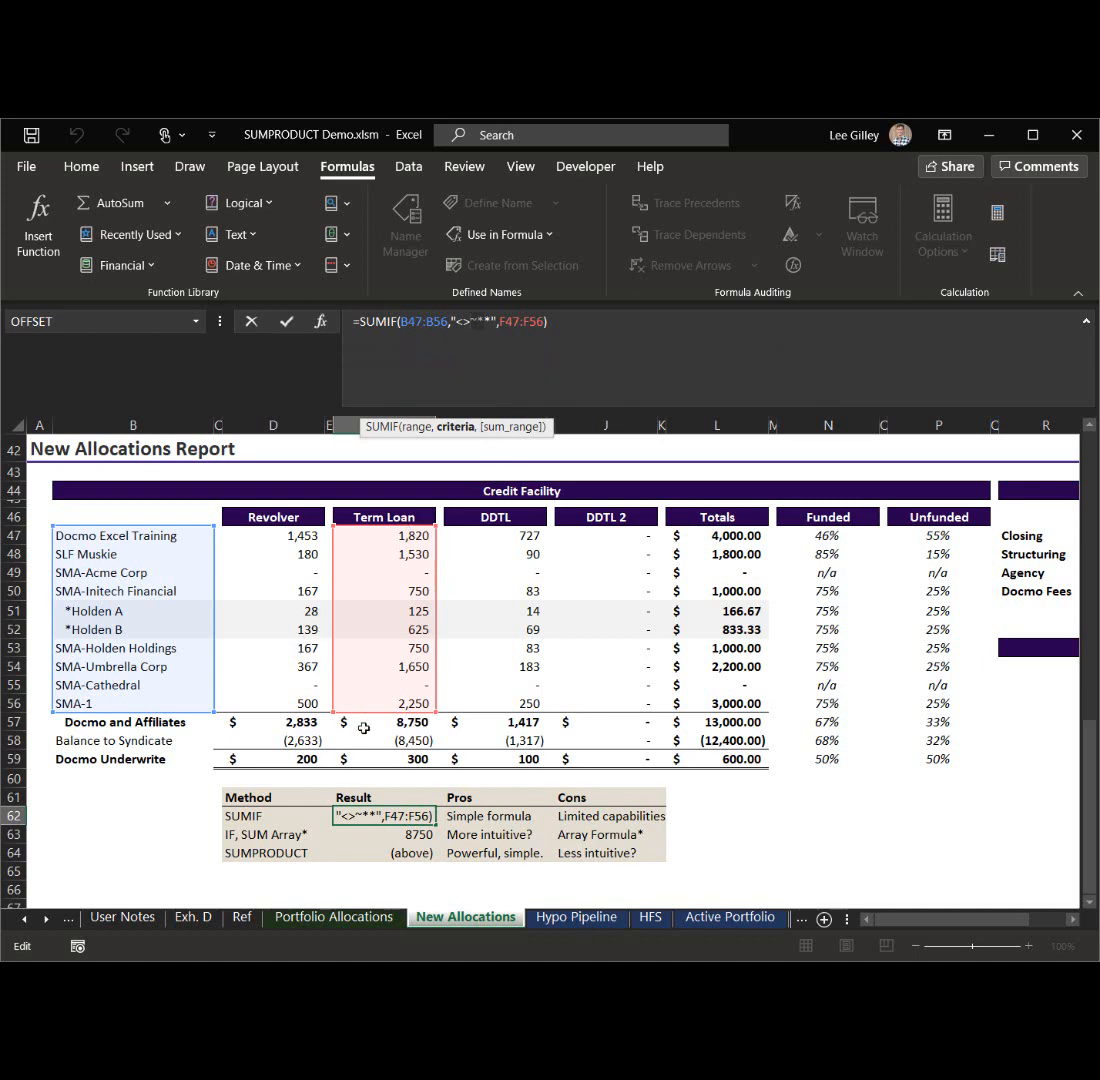
key(ctrl+Return)
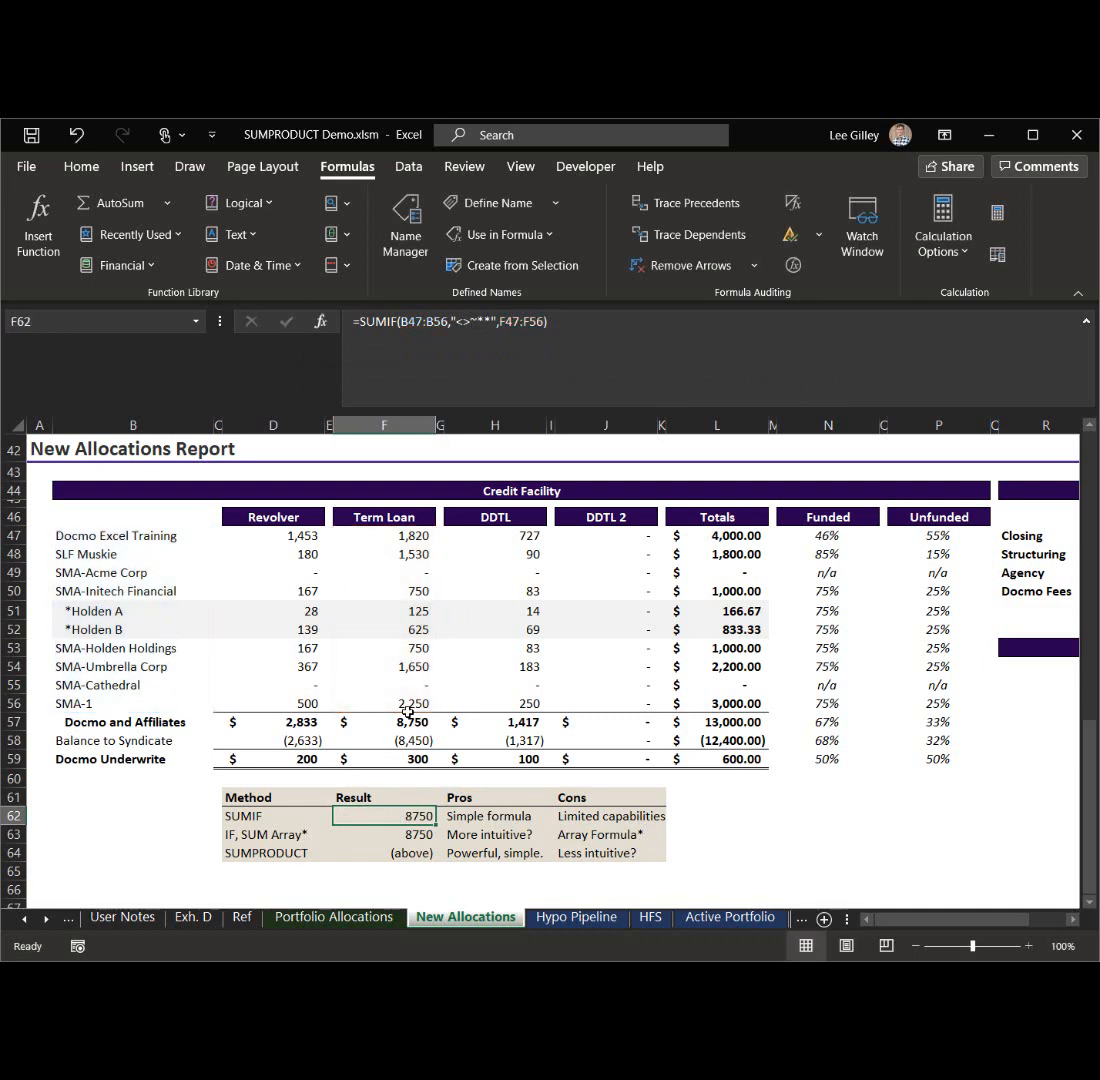
- Review the logical test and value arguments of the SUM(IF()) formula in F63, recommitting it as an array formula
key(Down)
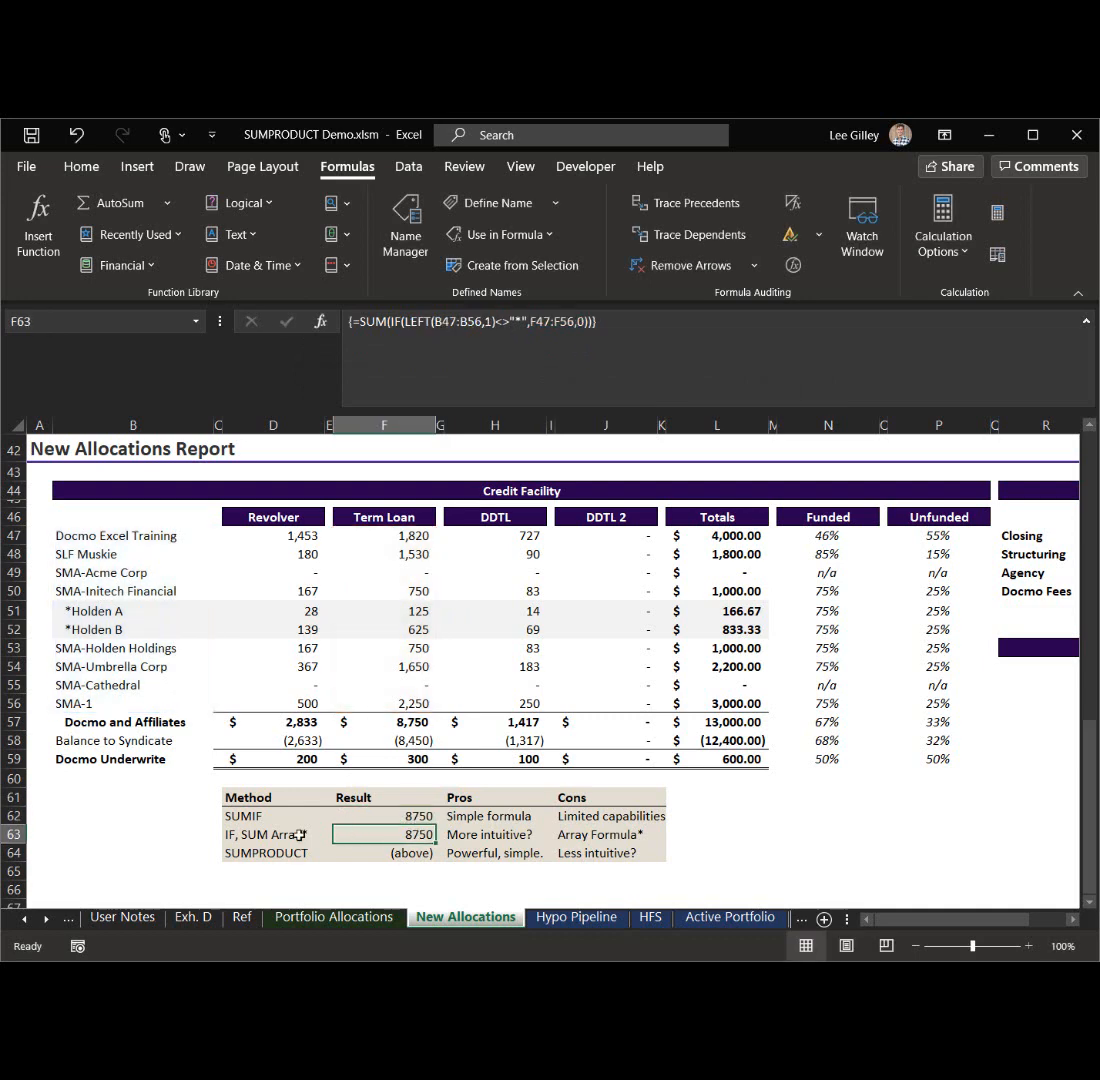
click(624, 325)
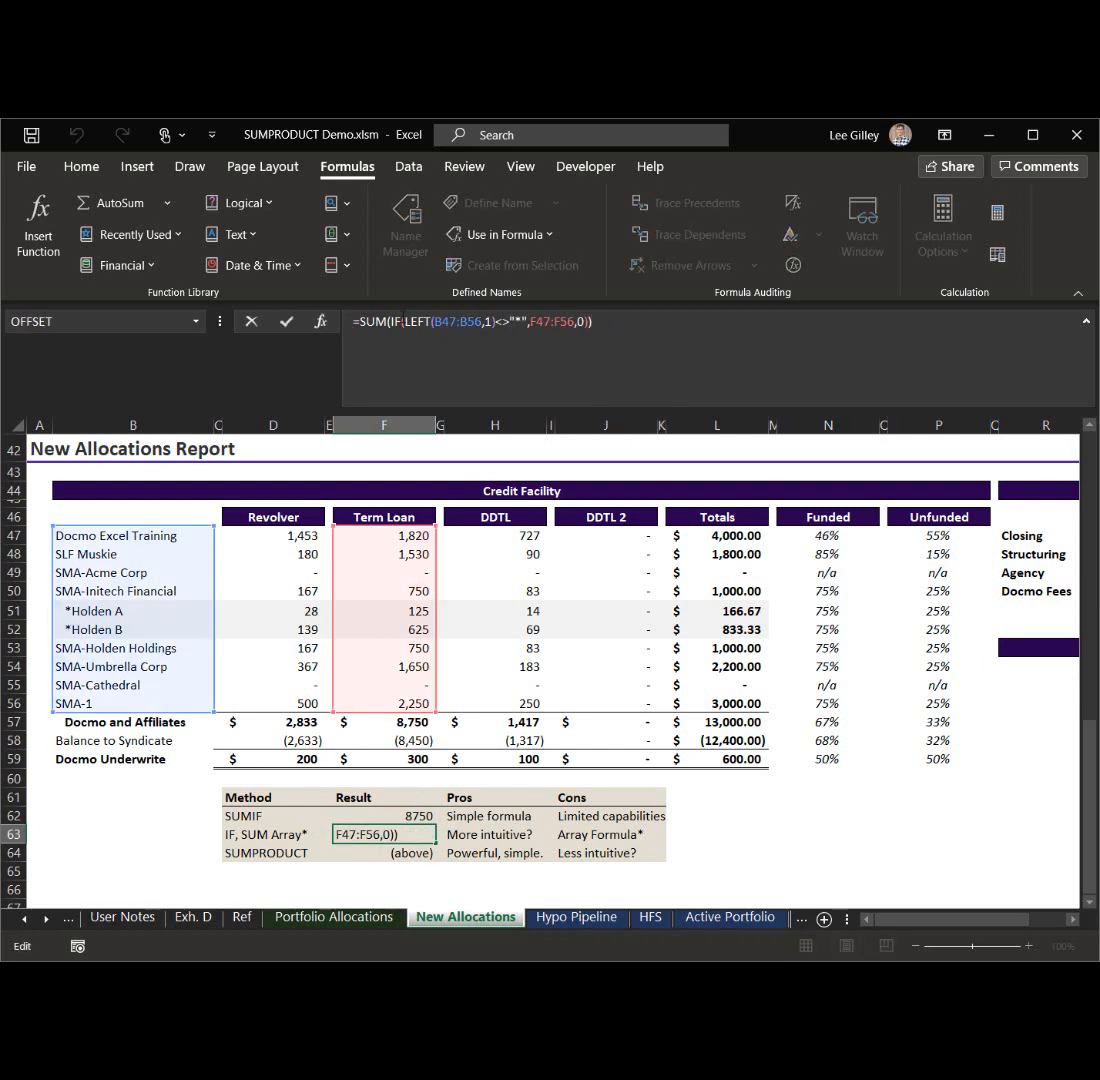
click(529, 343)
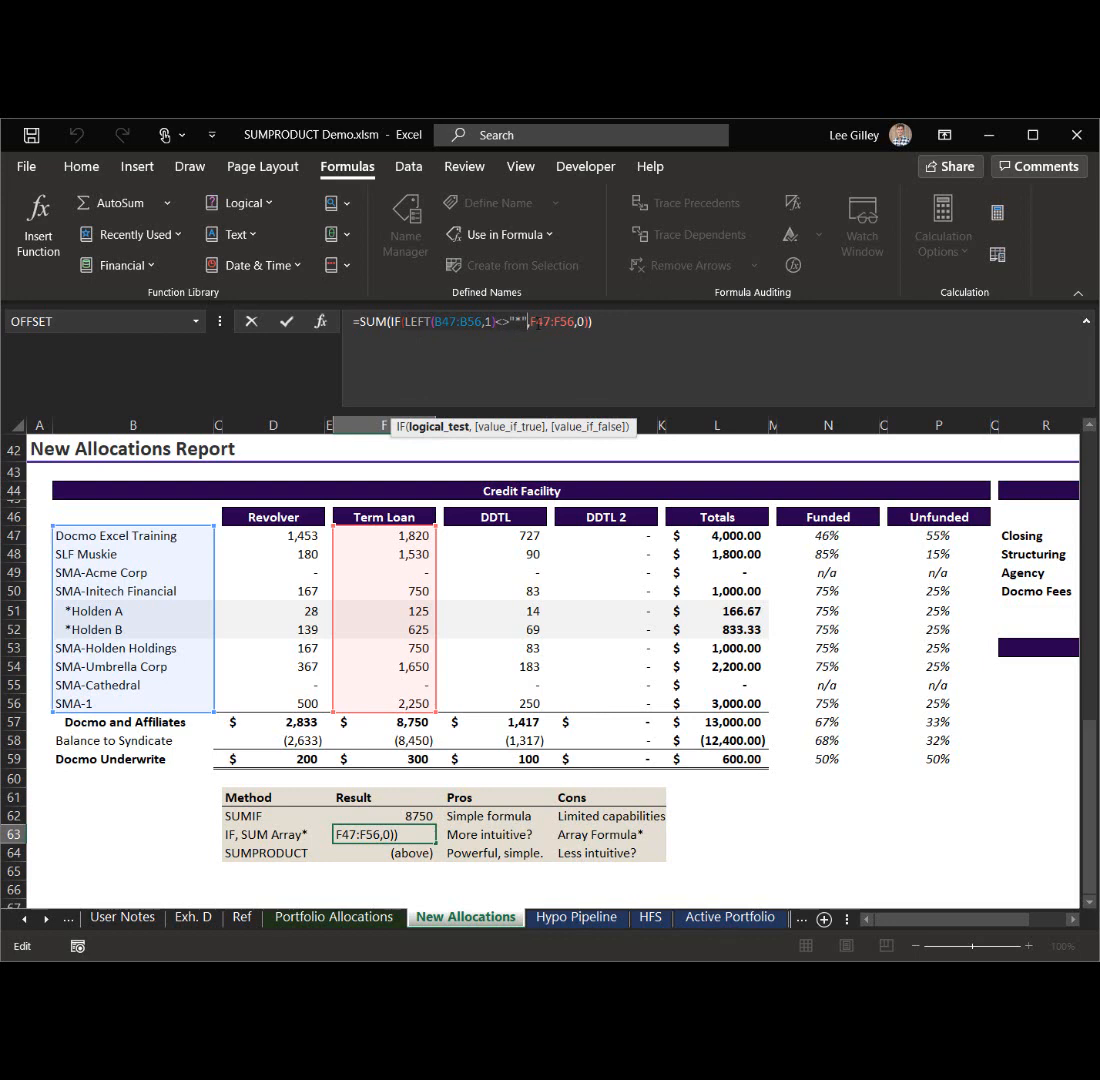
drag(530, 322, 586, 323)
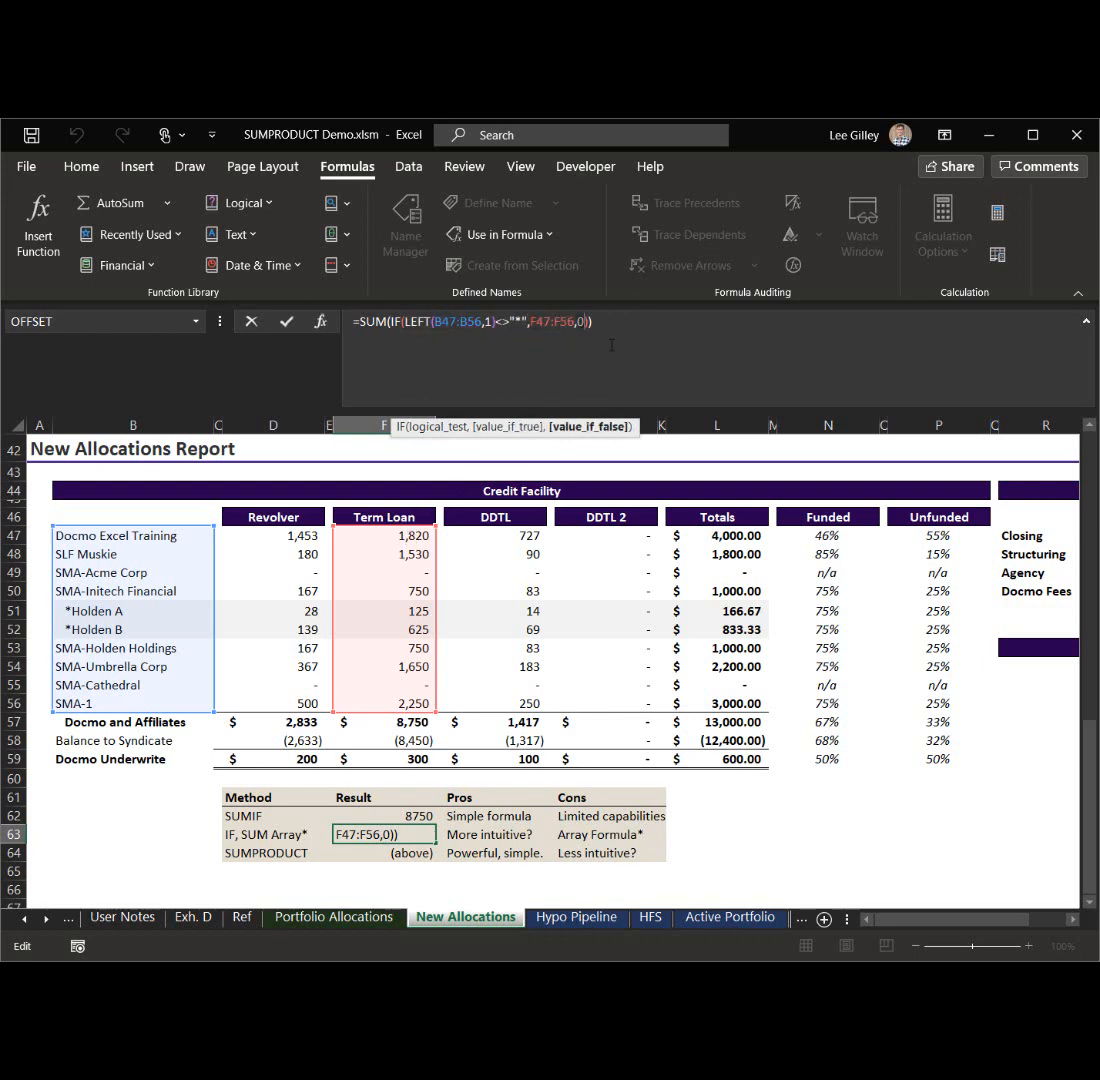
key(ctrl+shift+Return)
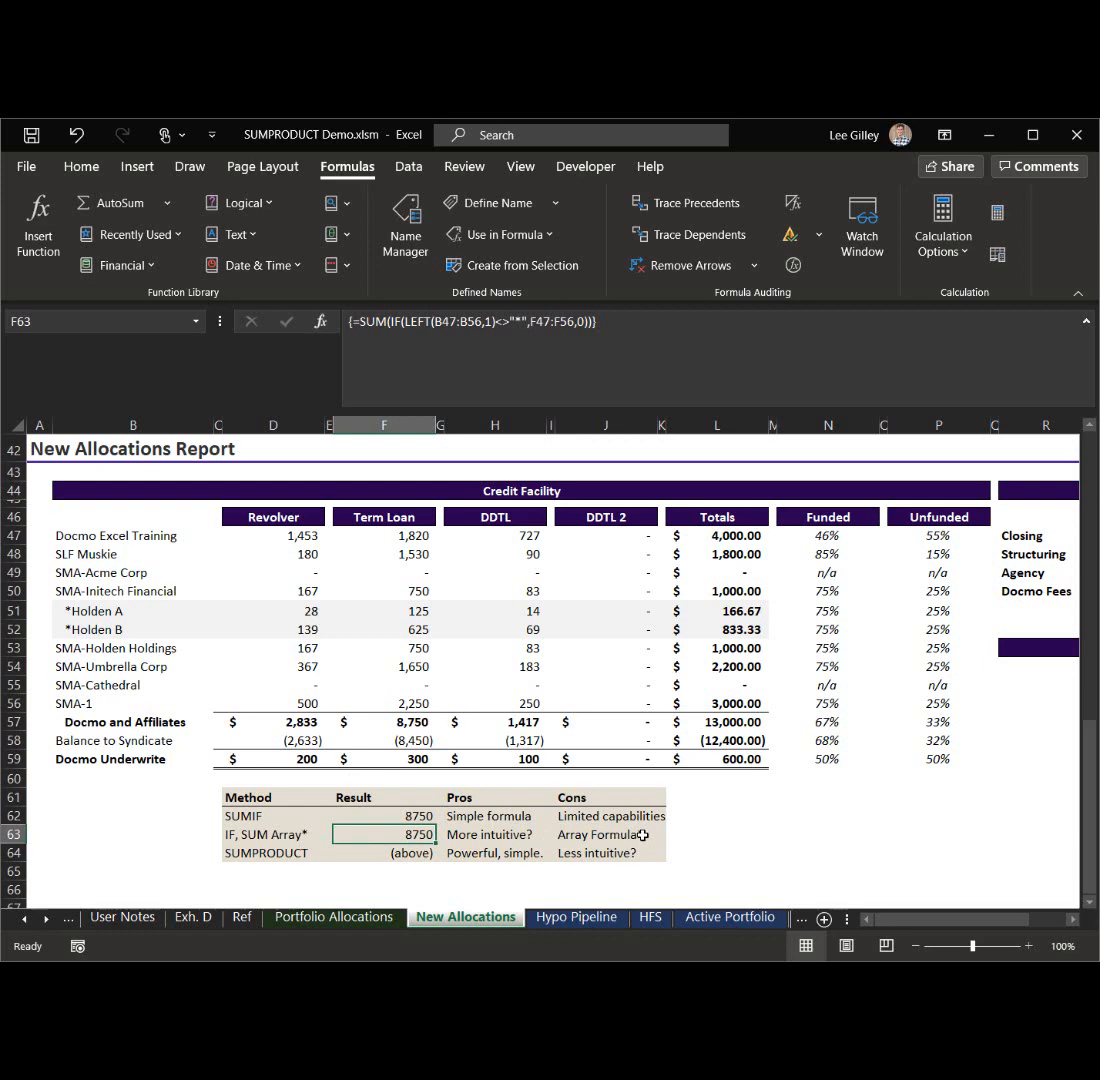
- Re-enter the SUM(IF()) formula in F63 as a regular formula instead of an array formula
click(675, 336)
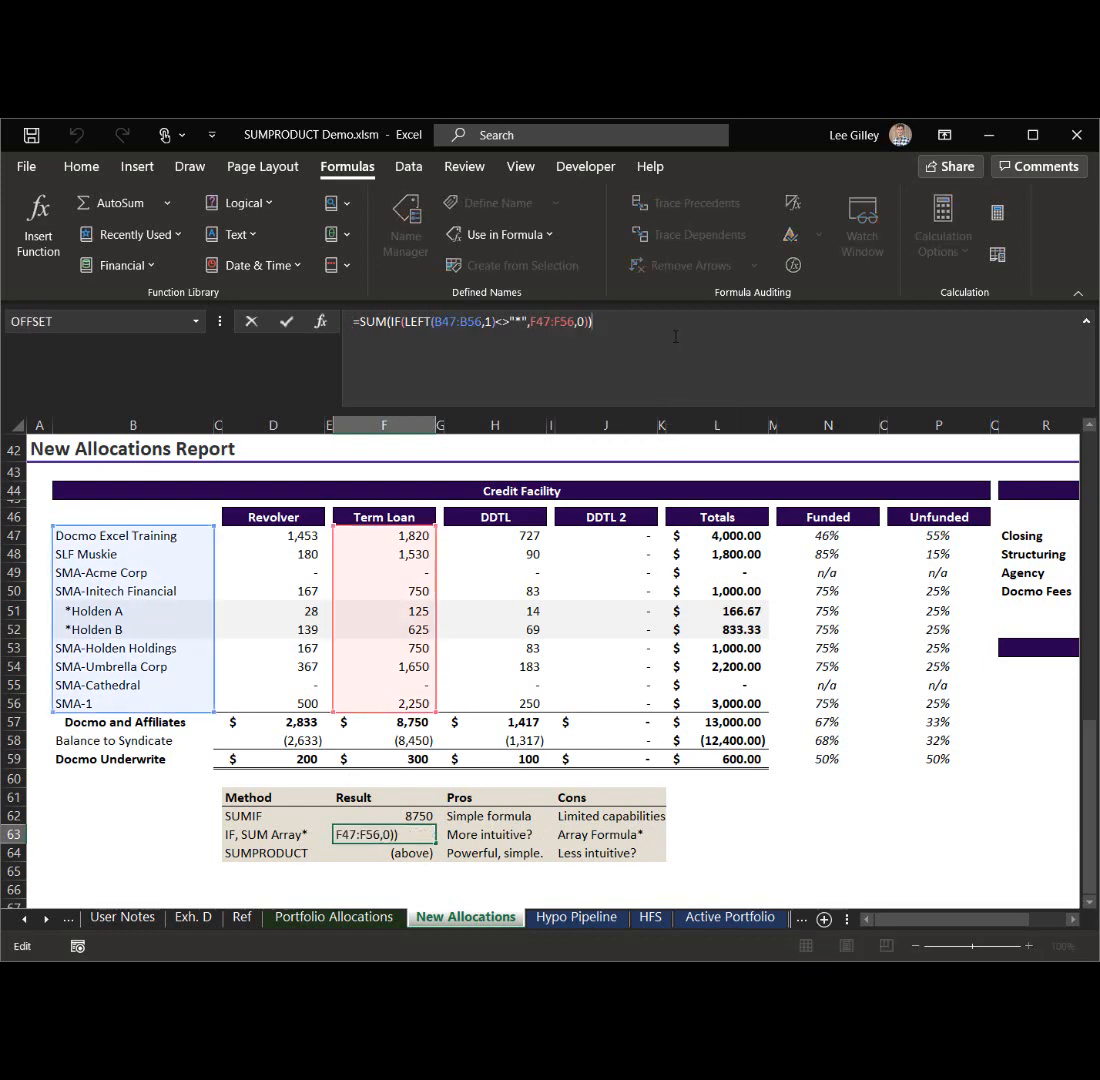
key(Return)
key(Up)
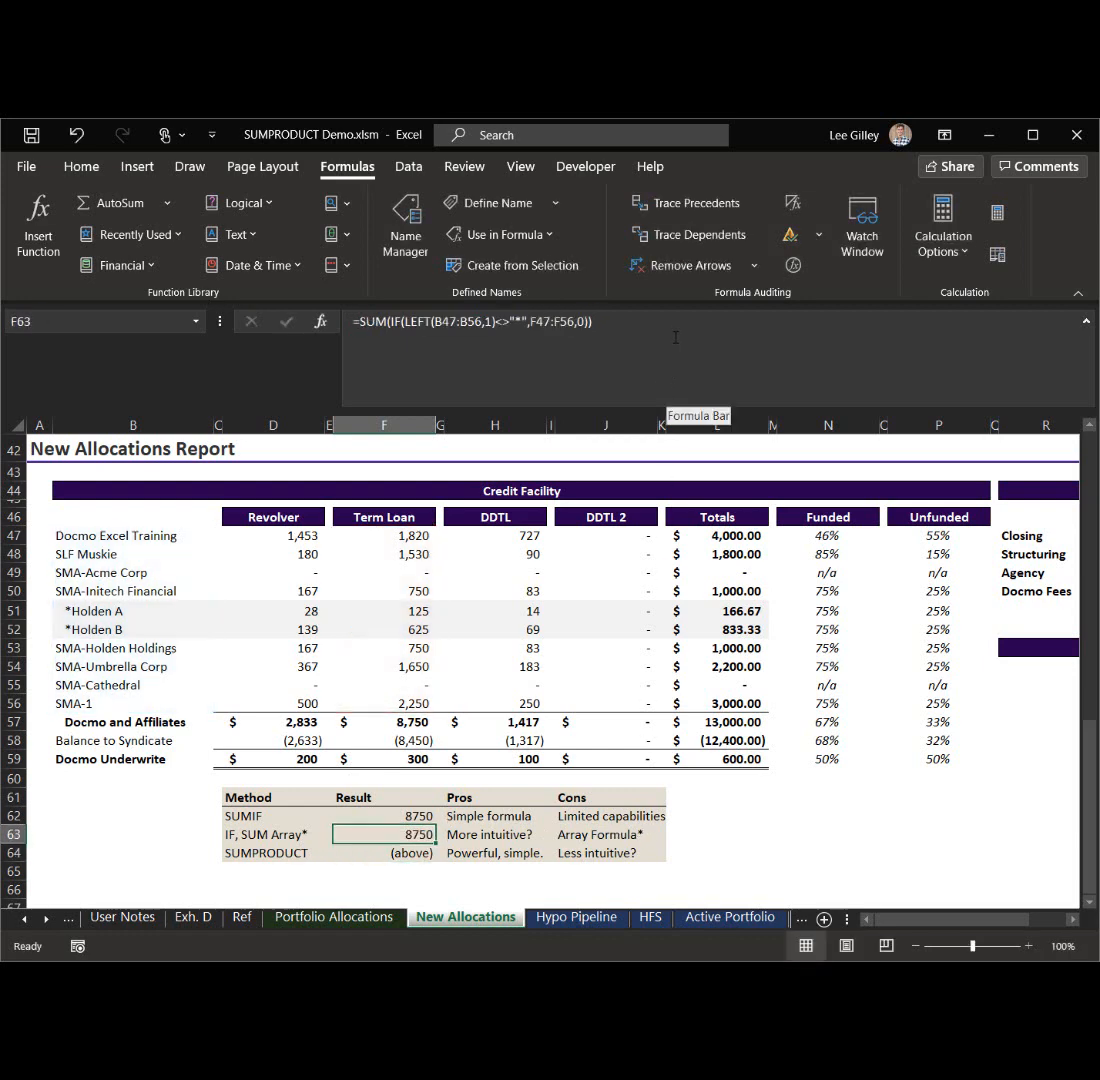